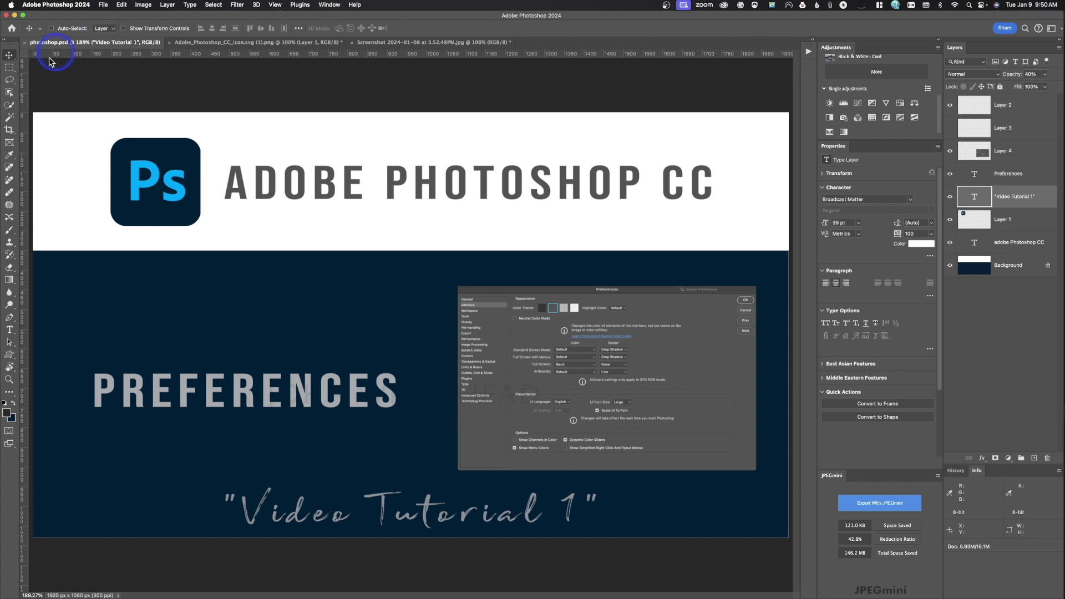
# Step: Toggle the toolbar to two columns and back, then switch to the Painting workspace
pyautogui.click(5, 40)
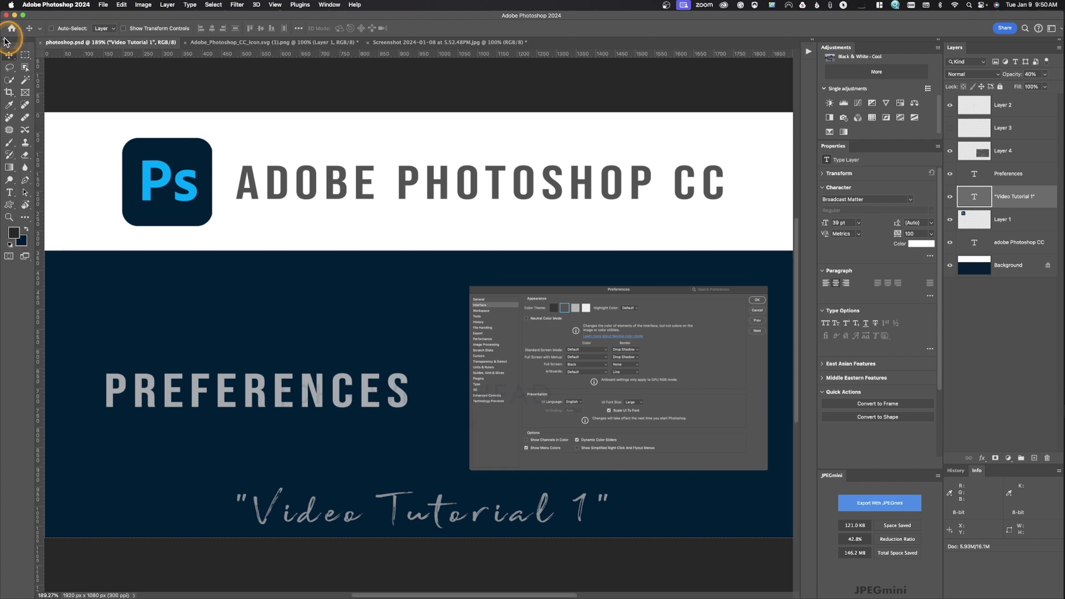
pyautogui.click(5, 41)
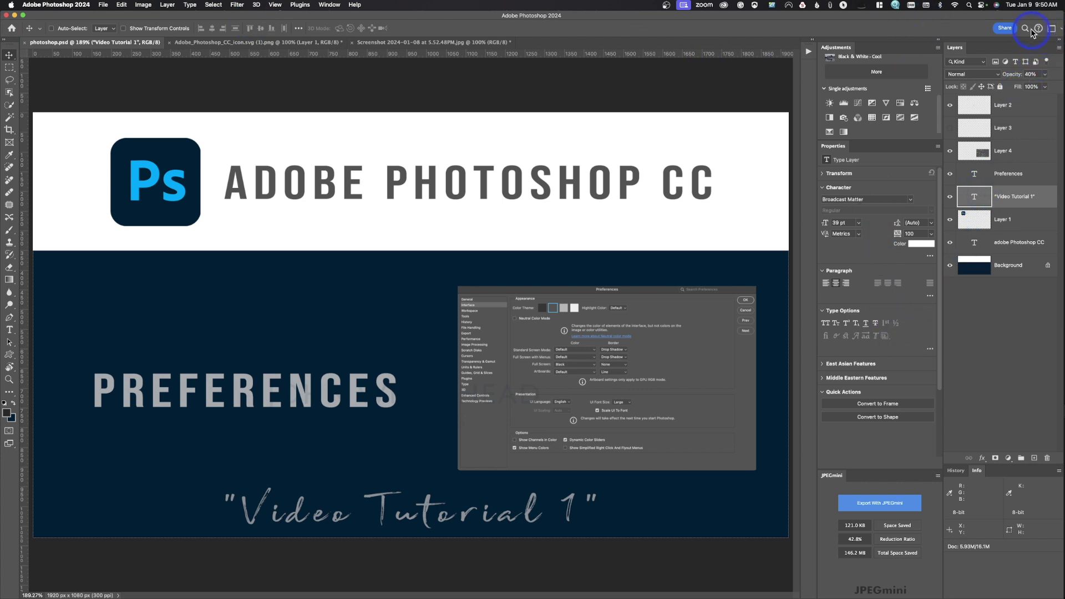
pyautogui.click(1059, 32)
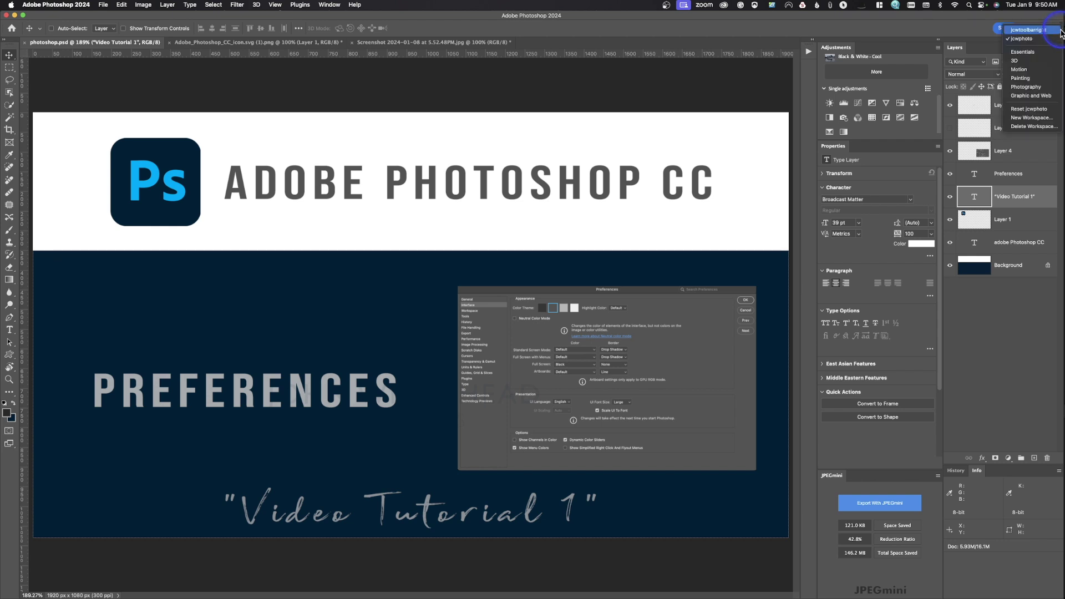
pyautogui.click(1040, 77)
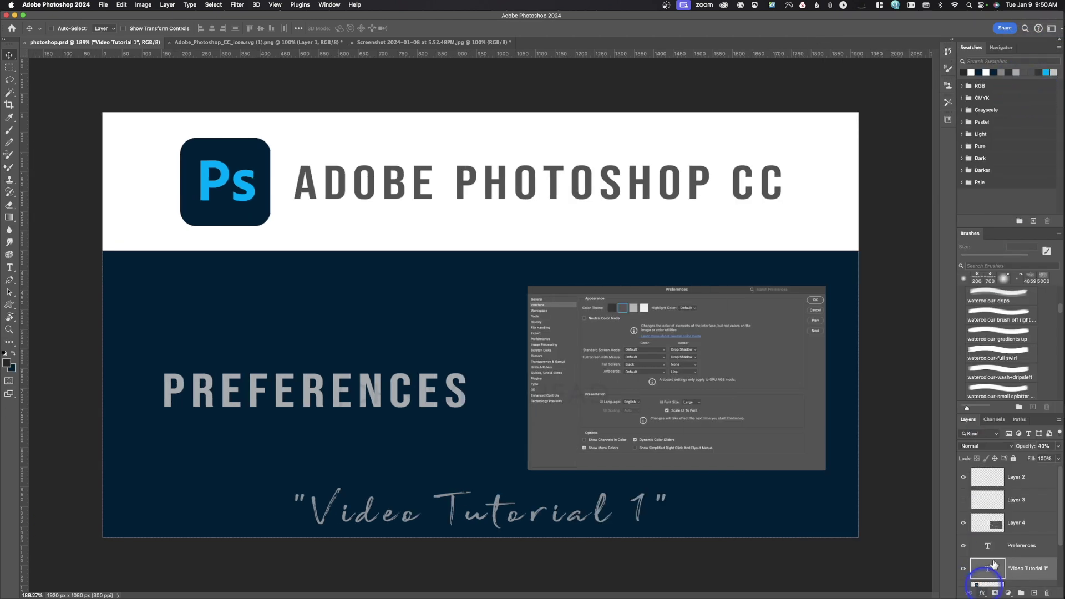
# Step: Switch back to the jcwtoolbarright workspace from the workspace list
pyautogui.click(1058, 31)
pyautogui.click(1057, 29)
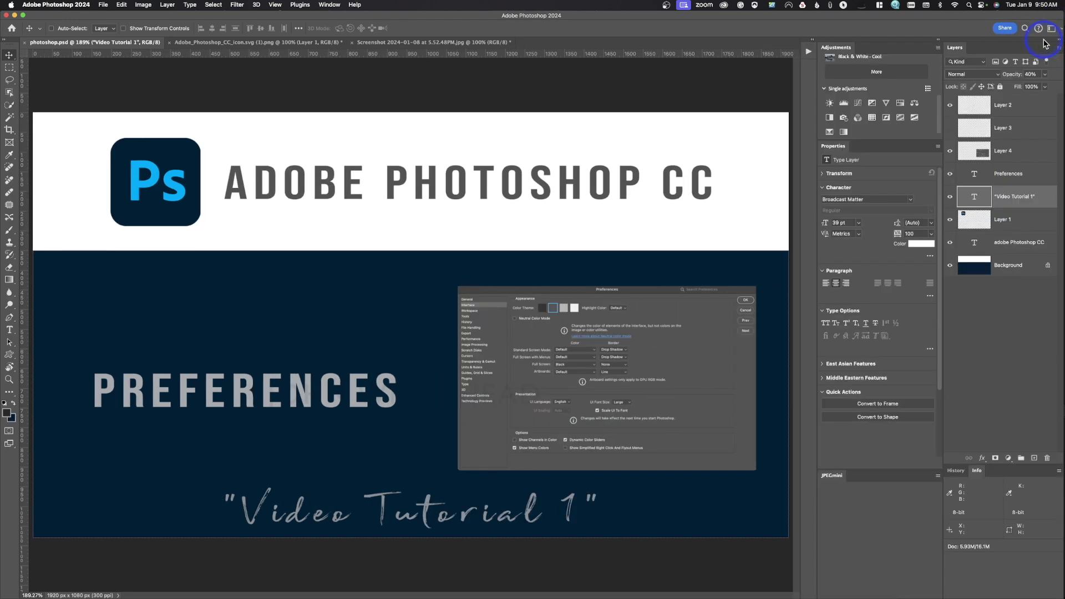
pyautogui.click(1053, 30)
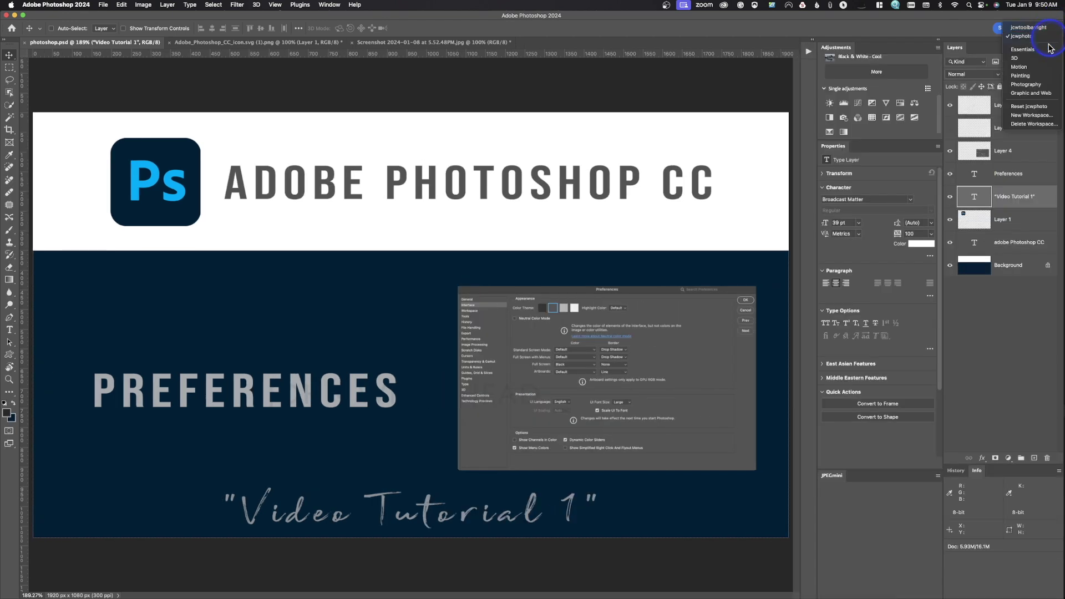
pyautogui.click(1044, 84)
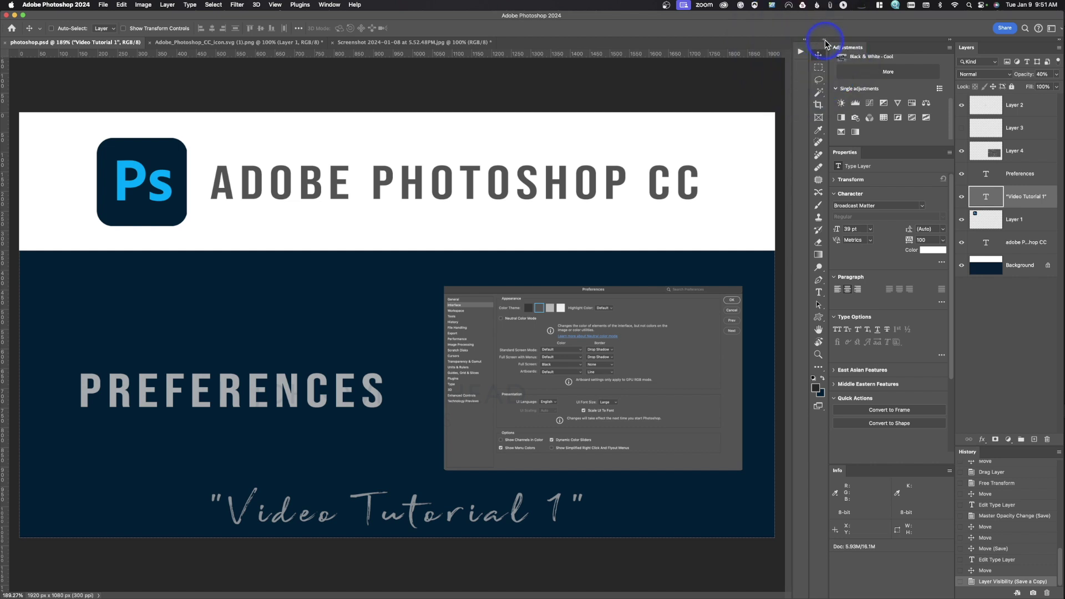
# Step: Toggle toolbar columns and the panel column's collapse, then dock the Tools panel at the left edge
pyautogui.click(825, 43)
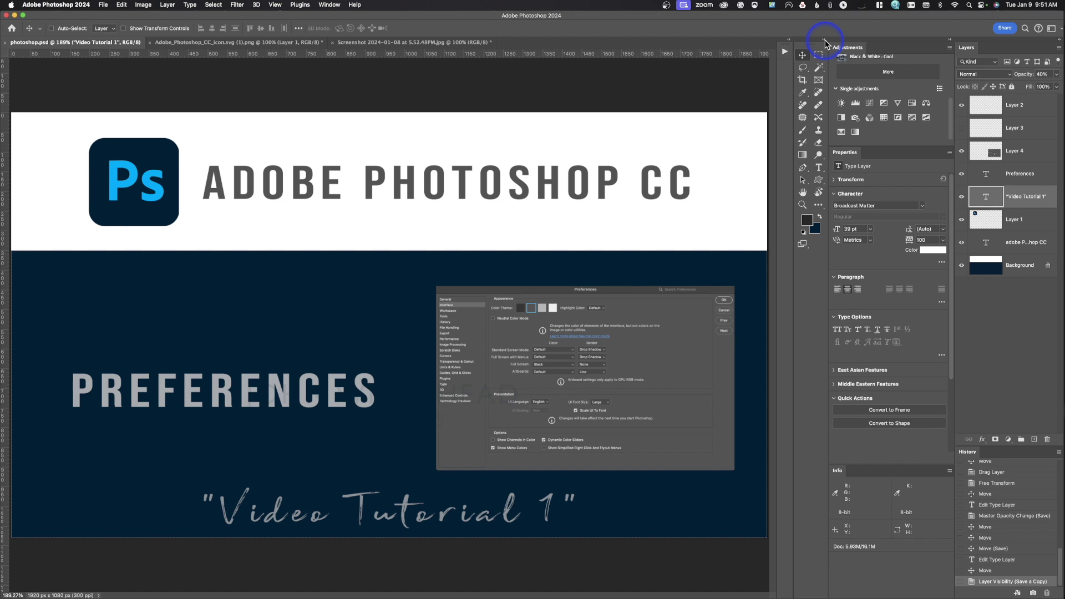
pyautogui.click(825, 43)
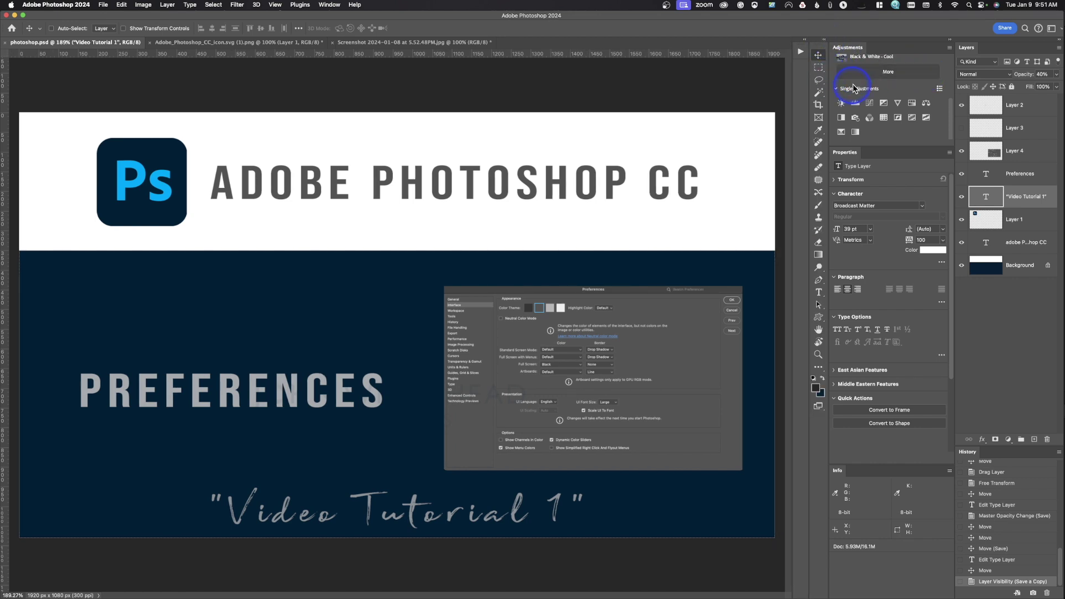
pyautogui.click(951, 40)
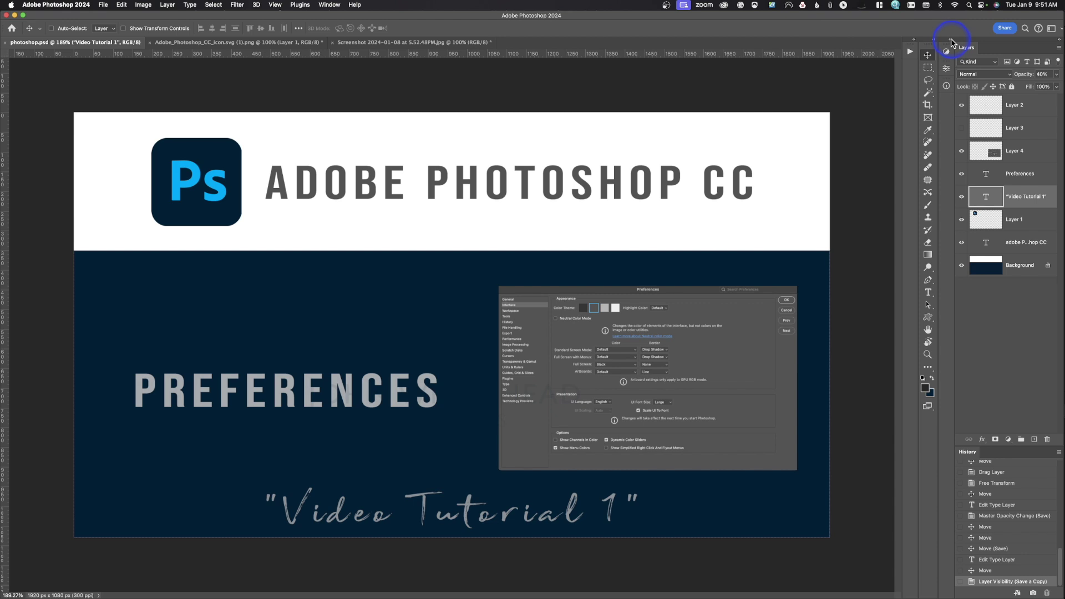
pyautogui.click(951, 40)
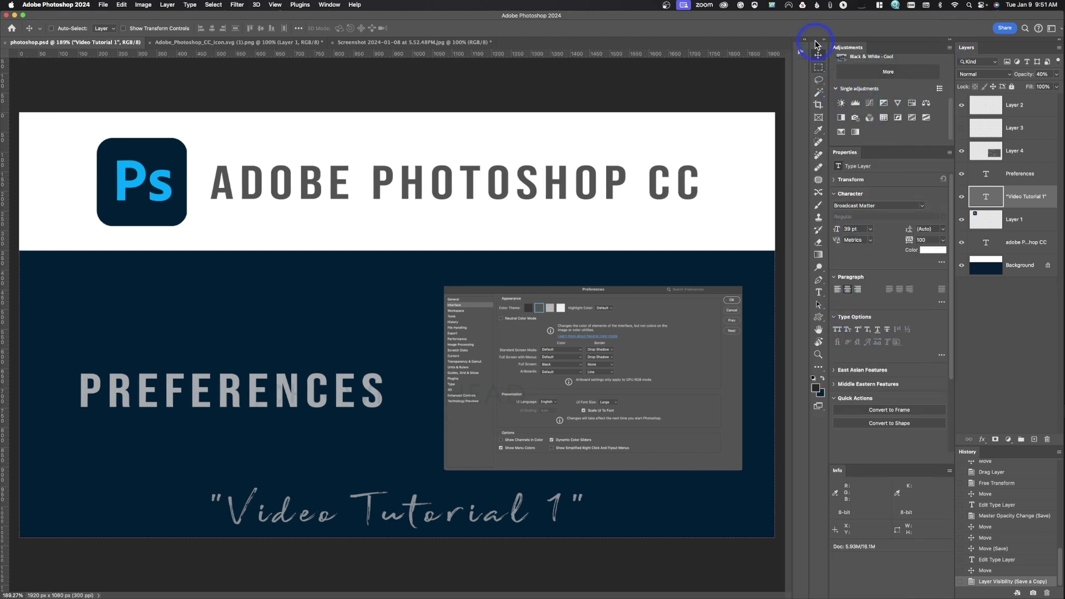
pyautogui.moveTo(817, 48); pyautogui.dragTo(10, 160)
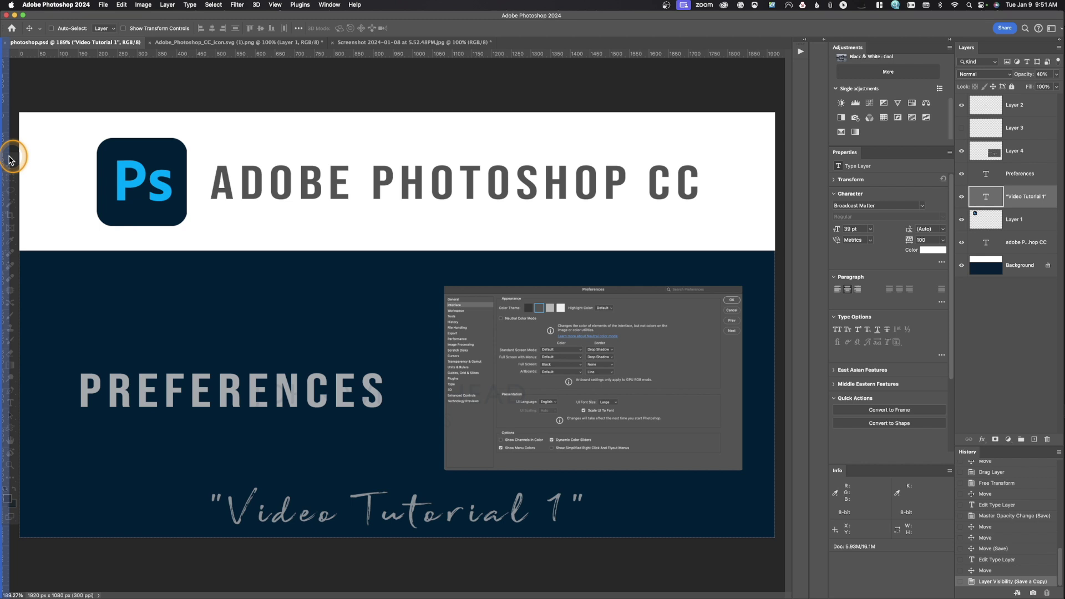
pyautogui.moveTo(10, 161); pyautogui.dragTo(9, 160)
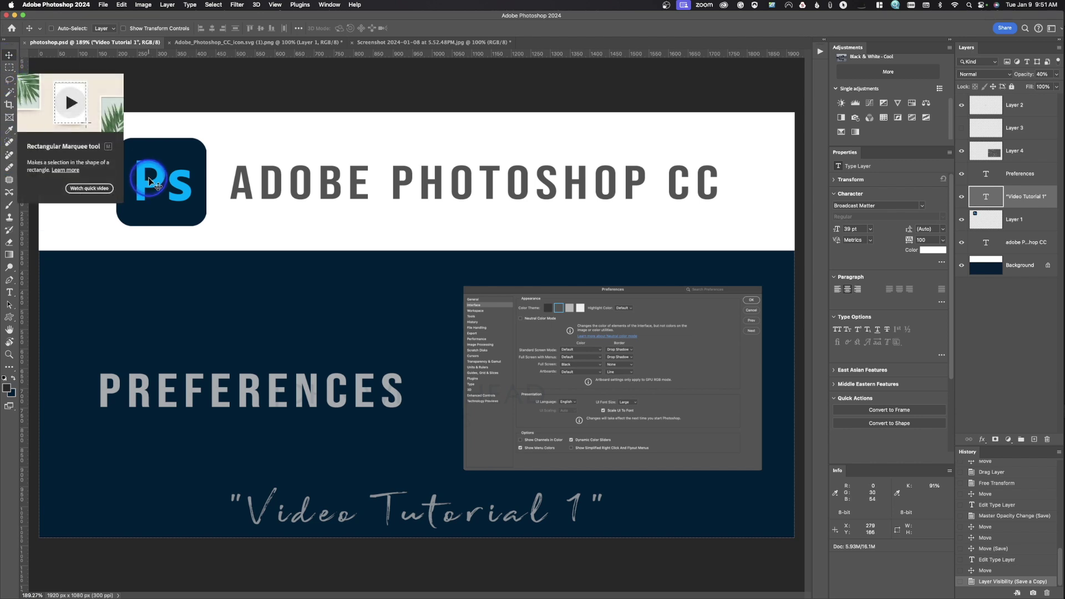
# Step: Open the selection tools flyout and switch to the Object Selection Tool
pyautogui.click(3, 386)
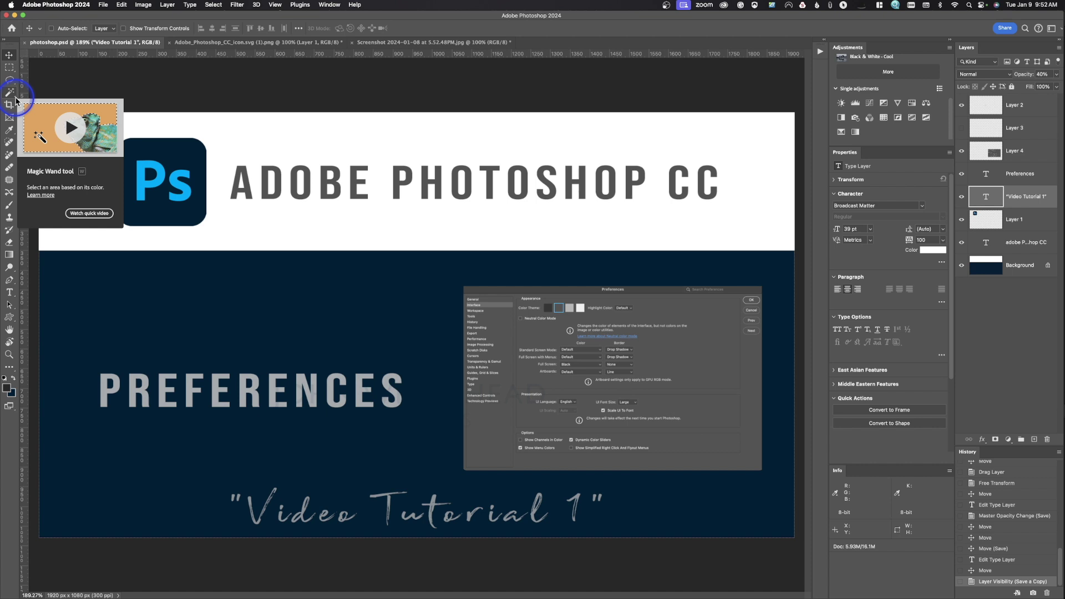
pyautogui.moveTo(12, 94); pyautogui.dragTo(38, 94)
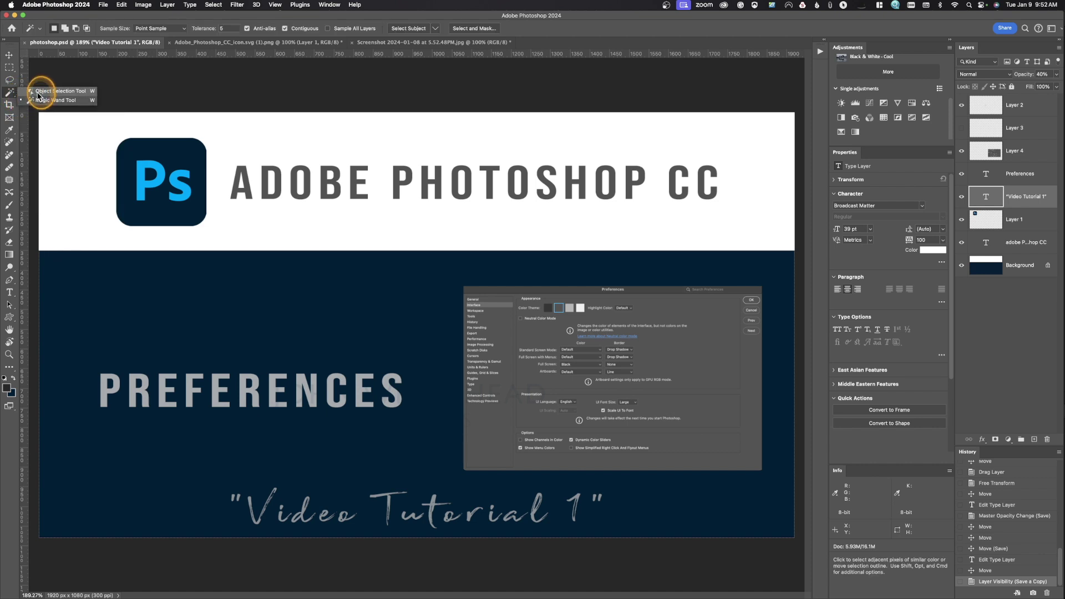
pyautogui.moveTo(38, 95); pyautogui.dragTo(38, 93)
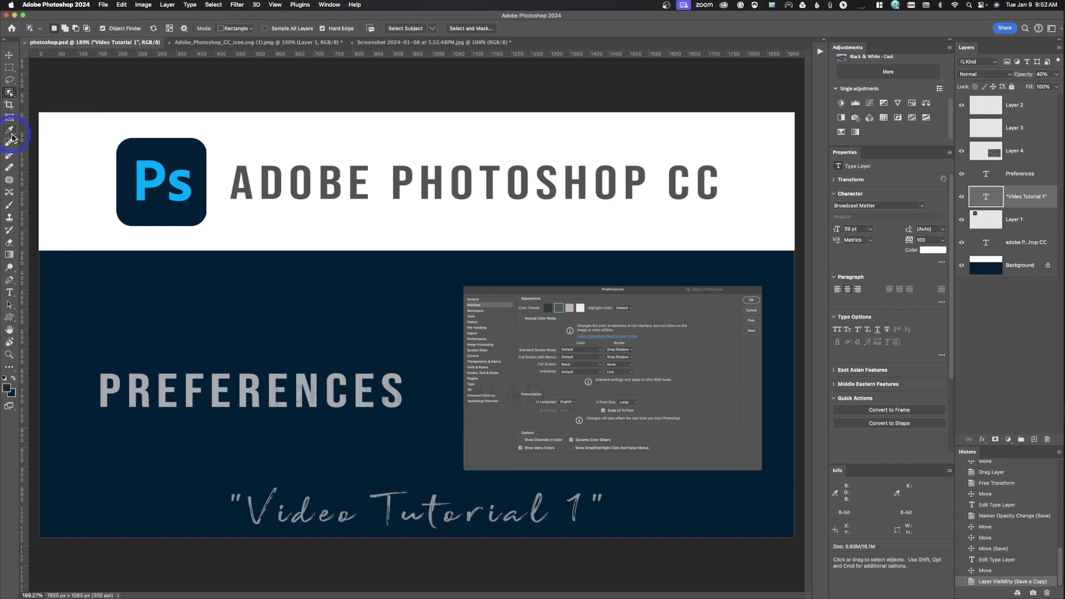
# Step: Switch to the Eyedropper and sample the white banner and the gray area above it
pyautogui.moveTo(15, 134); pyautogui.dragTo(48, 125)
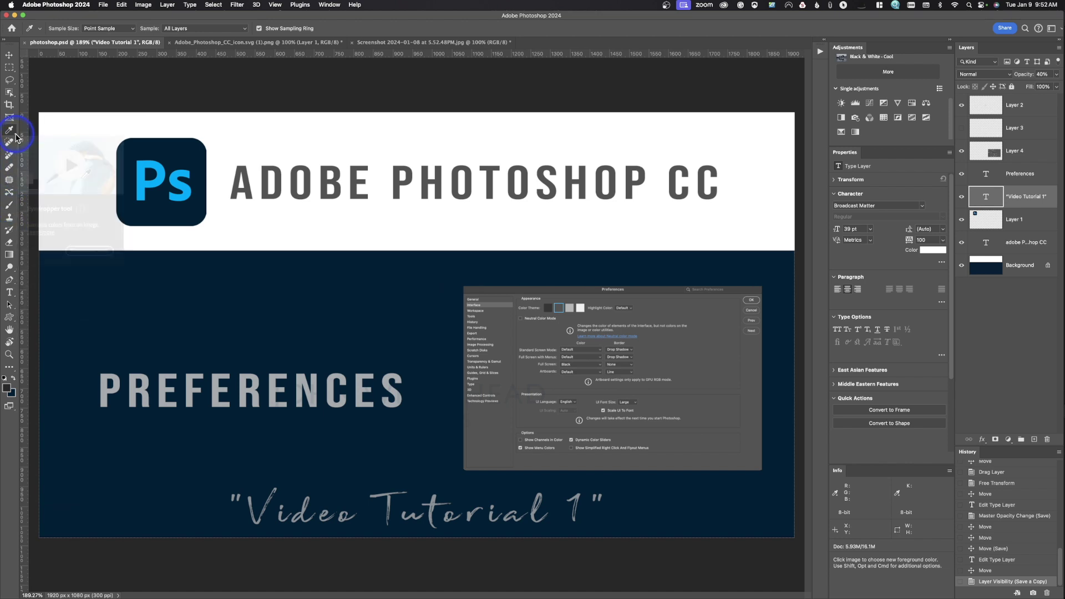
pyautogui.click(81, 169)
pyautogui.moveTo(81, 168); pyautogui.dragTo(257, 99)
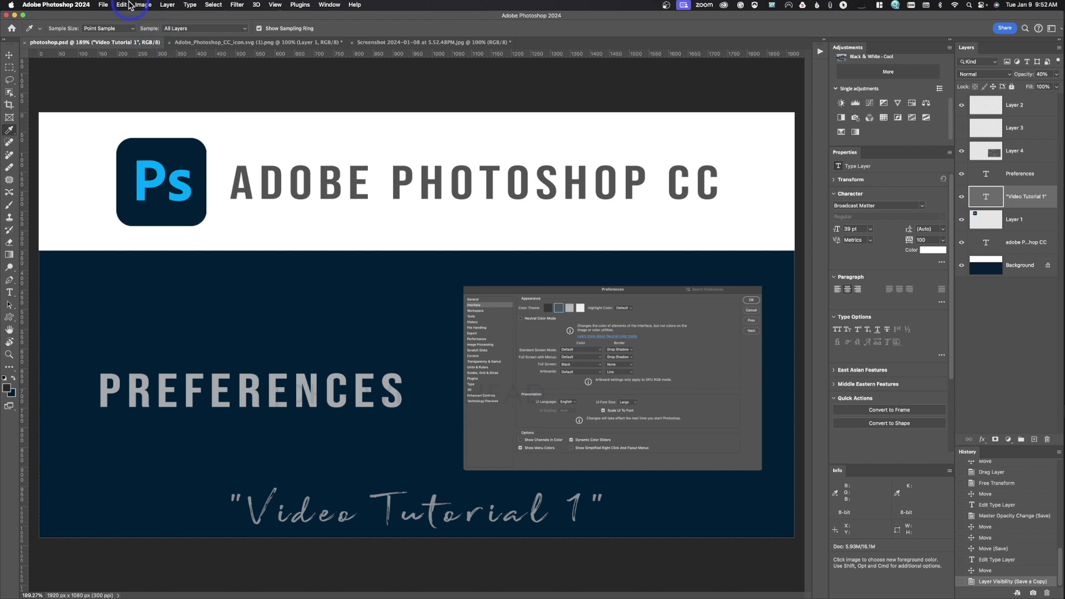
# Step: Open Edit > Toolbar and restore the default toolbar layout in Customize Toolbar
pyautogui.click(121, 4)
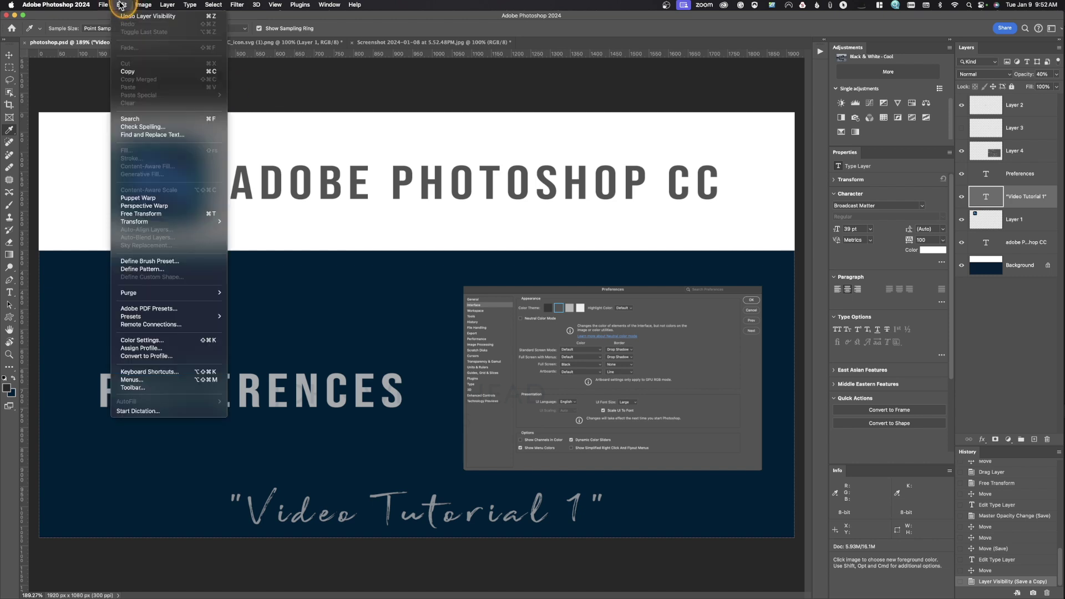
pyautogui.click(128, 388)
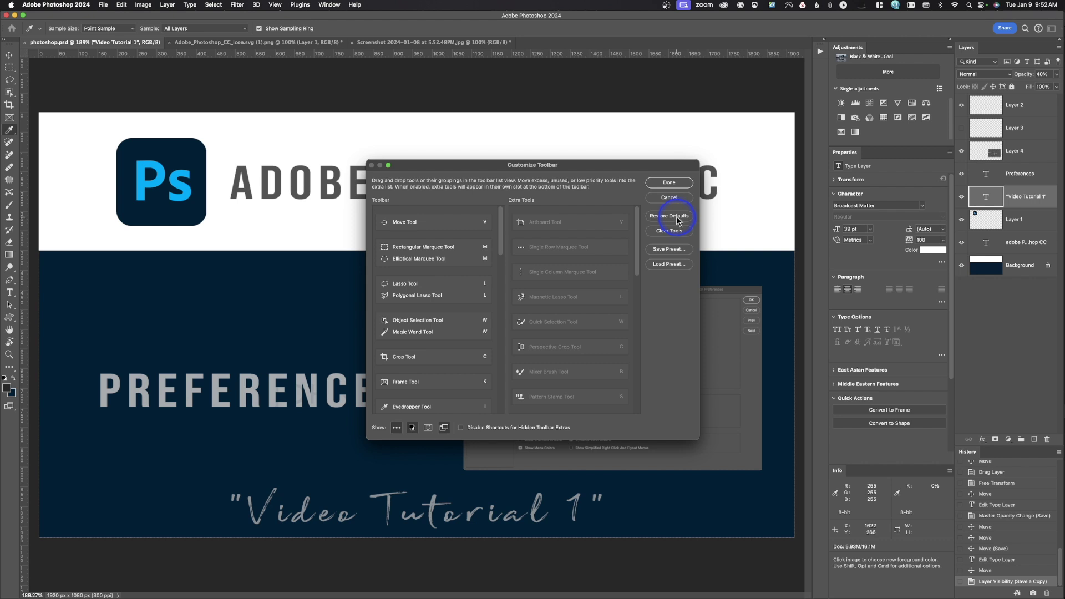
pyautogui.click(676, 217)
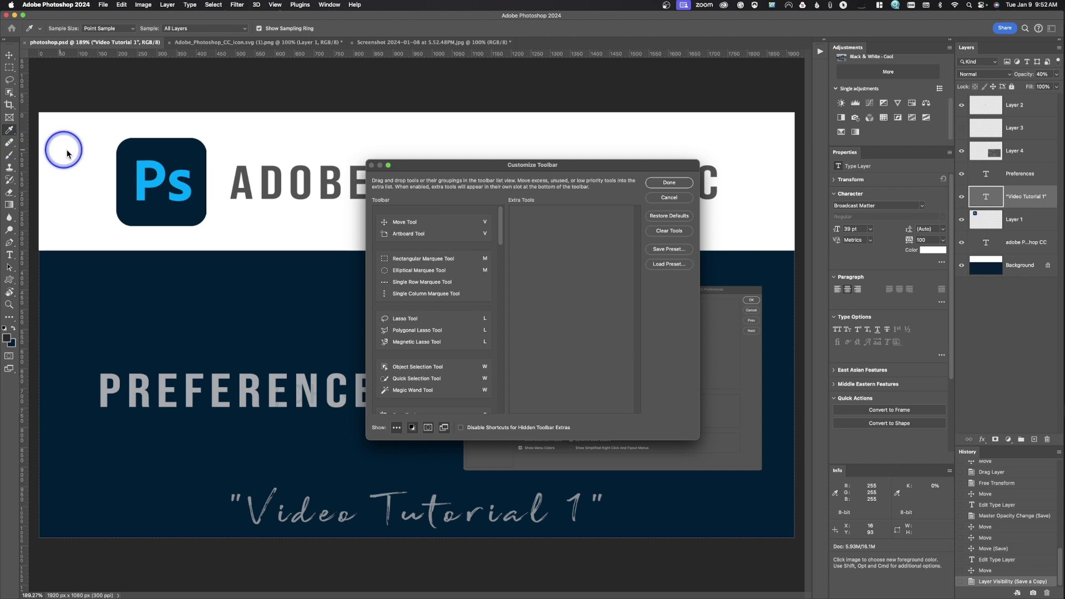
pyautogui.click(14, 147)
pyautogui.click(14, 147)
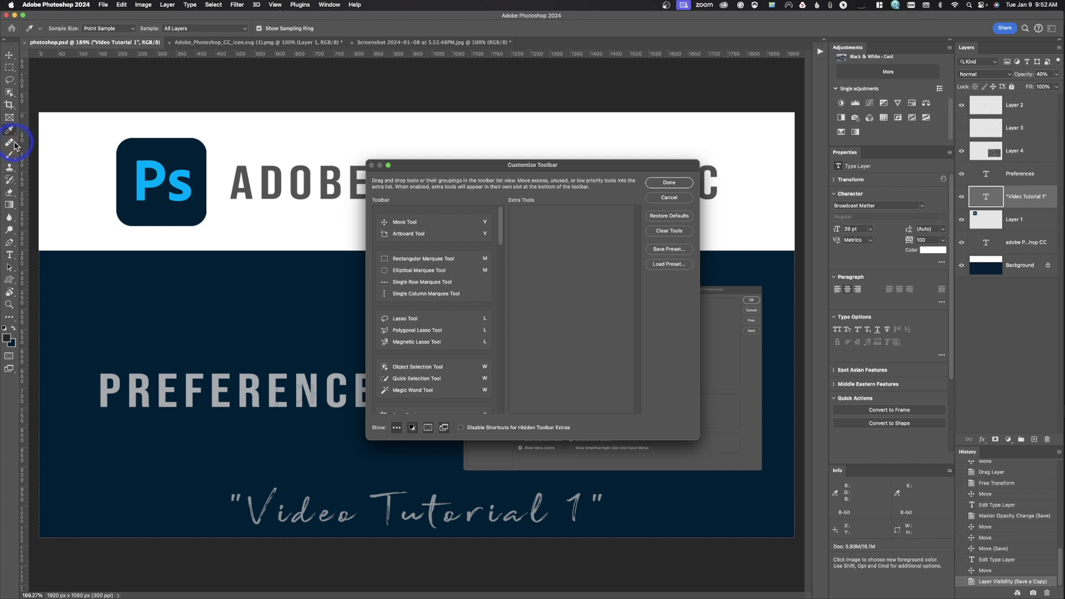
# Step: Regroup the healing tools, giving the Patch Tool its own group below Healing Brush Tool
pyautogui.click(388, 165)
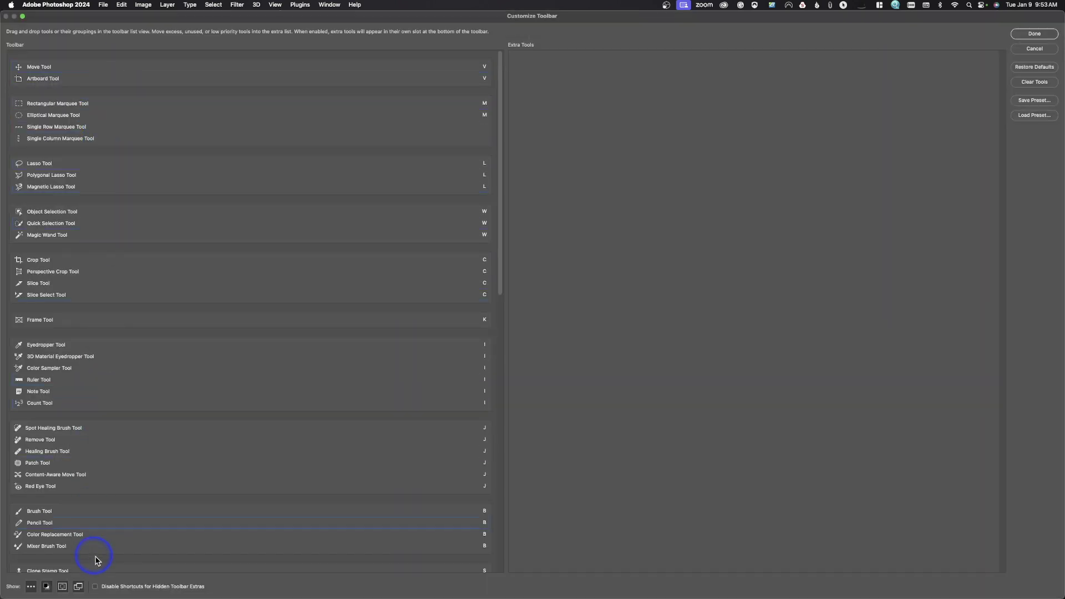
pyautogui.doubleClick(79, 20)
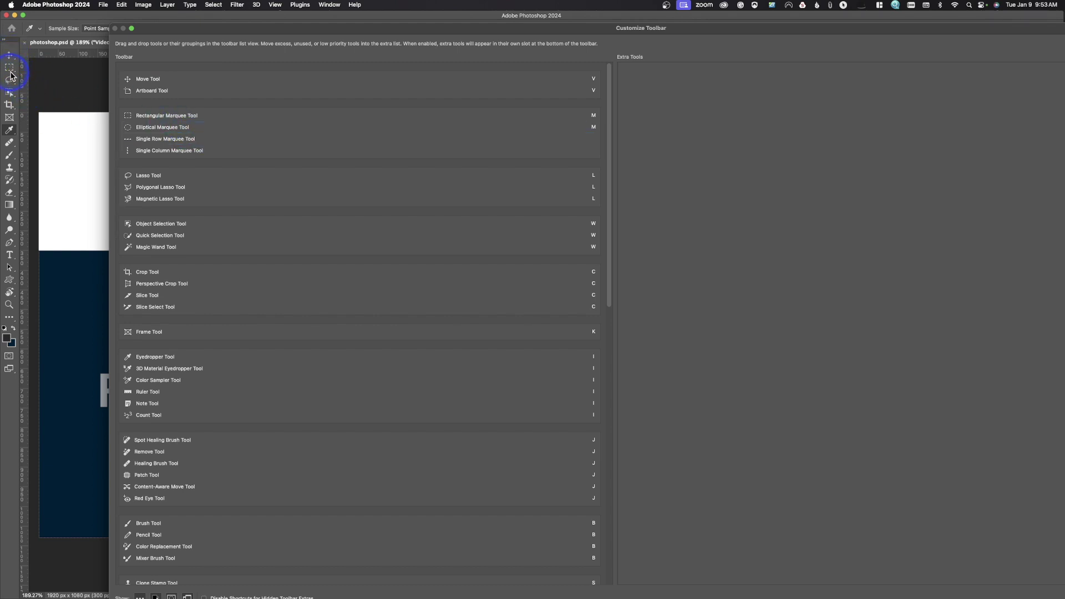
pyautogui.click(177, 117)
pyautogui.moveTo(157, 450)
pyautogui.mouseDown()
pyautogui.moveTo(187, 489)
pyautogui.moveTo(184, 510)
pyautogui.mouseUp()
pyautogui.moveTo(162, 441); pyautogui.dragTo(161, 499)
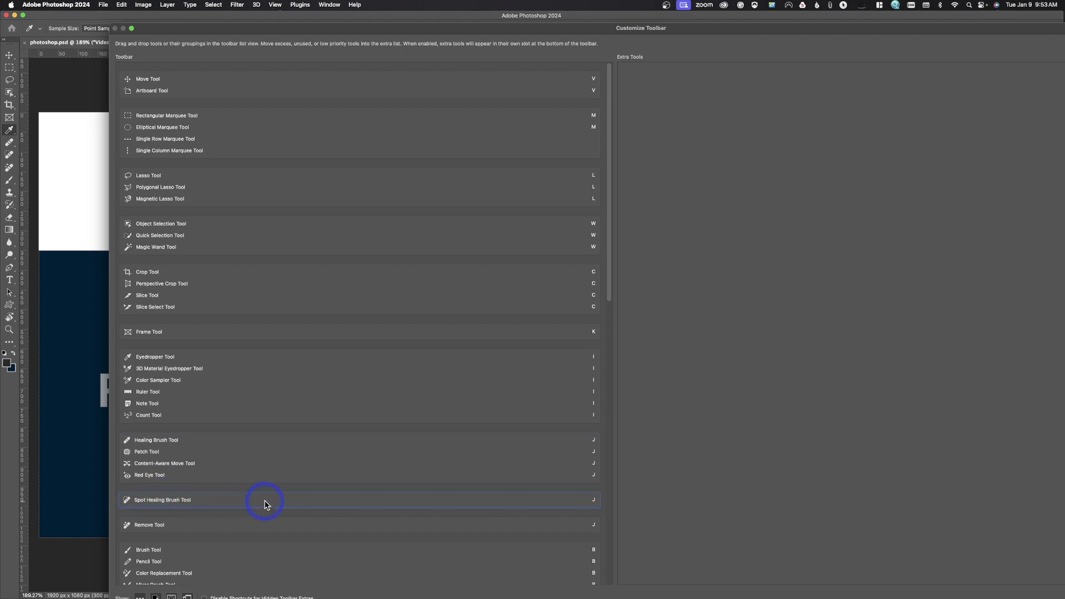
pyautogui.moveTo(151, 444)
pyautogui.mouseDown()
pyautogui.moveTo(189, 484)
pyautogui.moveTo(180, 539)
pyautogui.mouseUp()
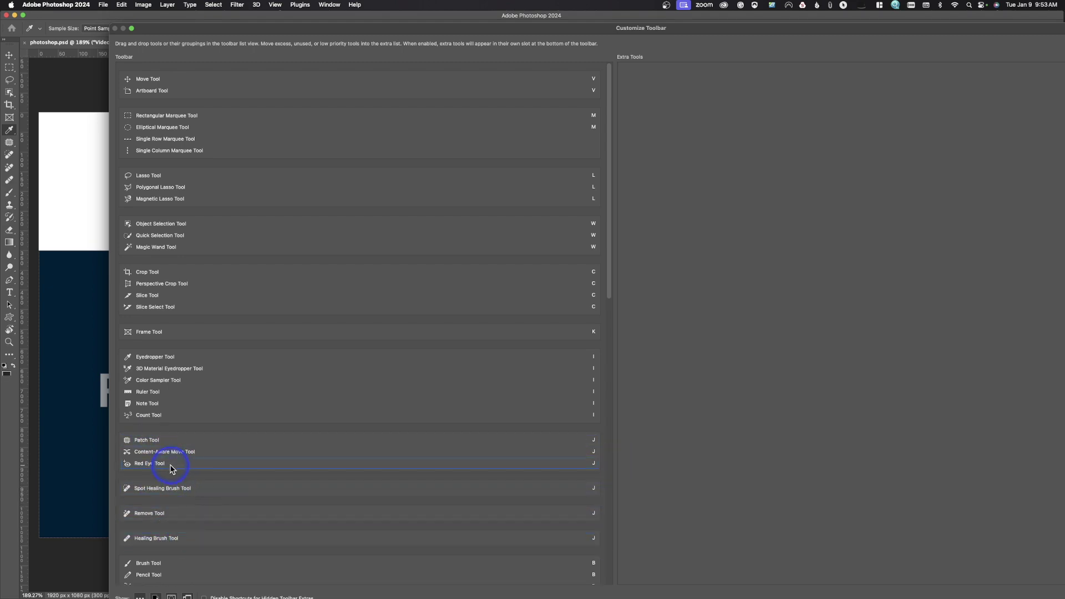
pyautogui.moveTo(166, 444)
pyautogui.mouseDown()
pyautogui.moveTo(172, 537)
pyautogui.moveTo(150, 555)
pyautogui.mouseUp()
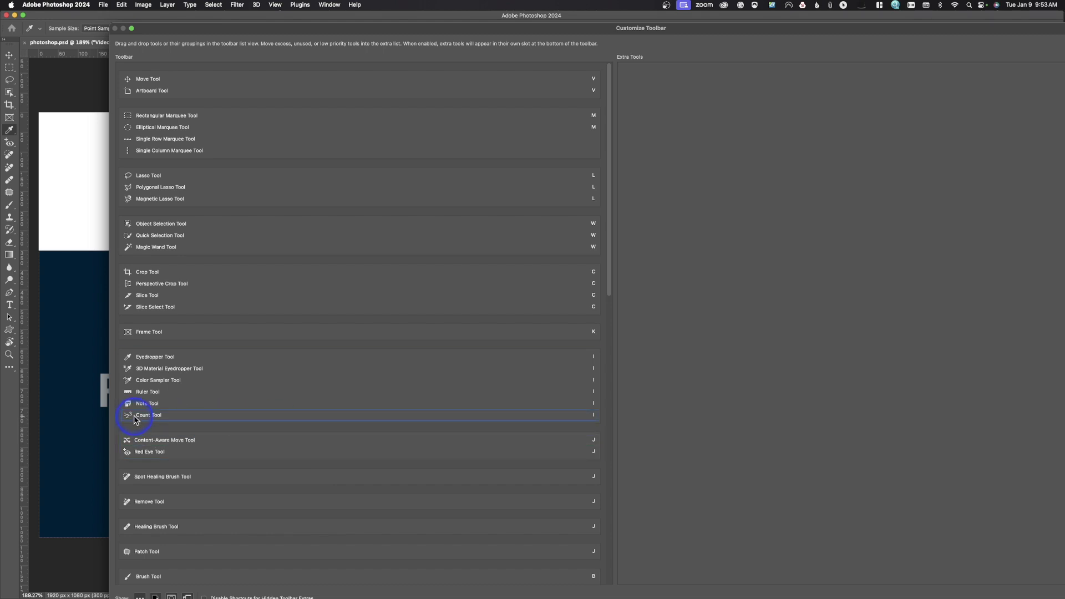
# Step: Move the Count Tool into Extra Tools and place another tool near the Clone Stamp group
pyautogui.moveTo(135, 420); pyautogui.dragTo(758, 416)
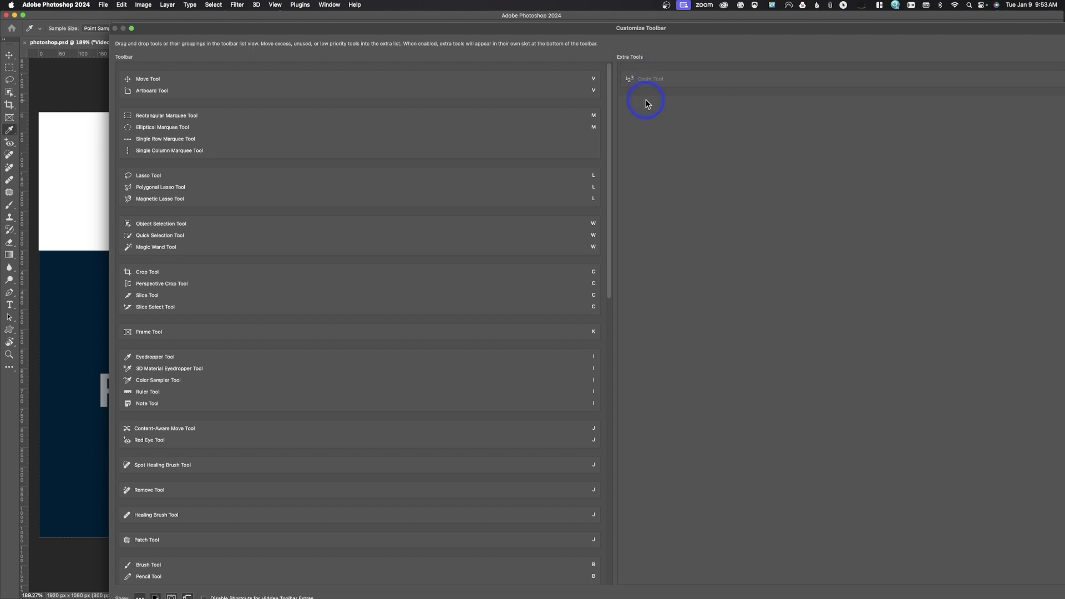
pyautogui.moveTo(647, 104); pyautogui.dragTo(4, 377)
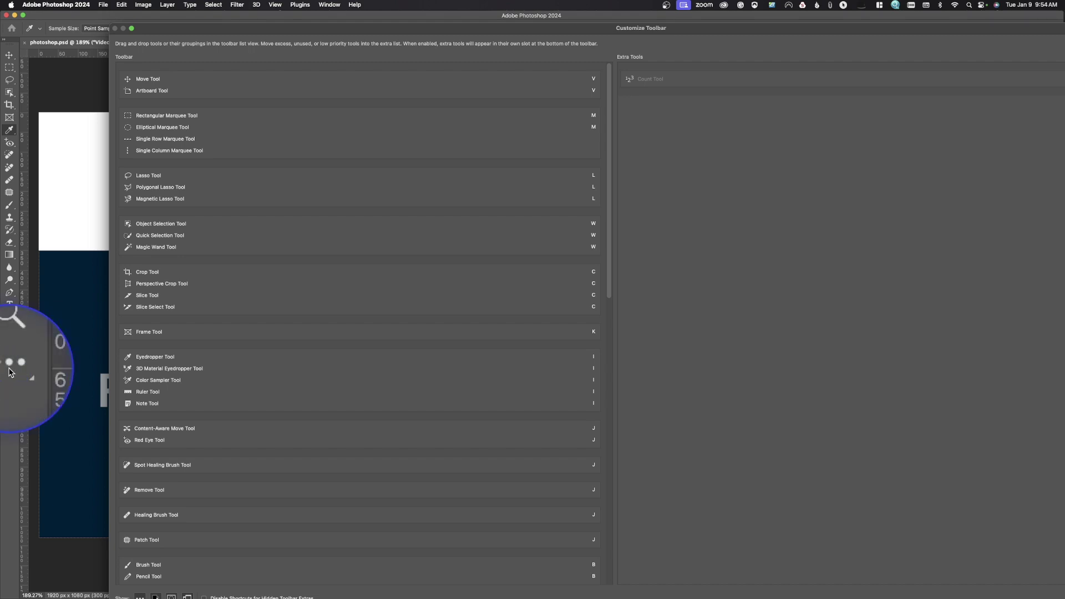
pyautogui.moveTo(9, 372); pyautogui.dragTo(703, 156)
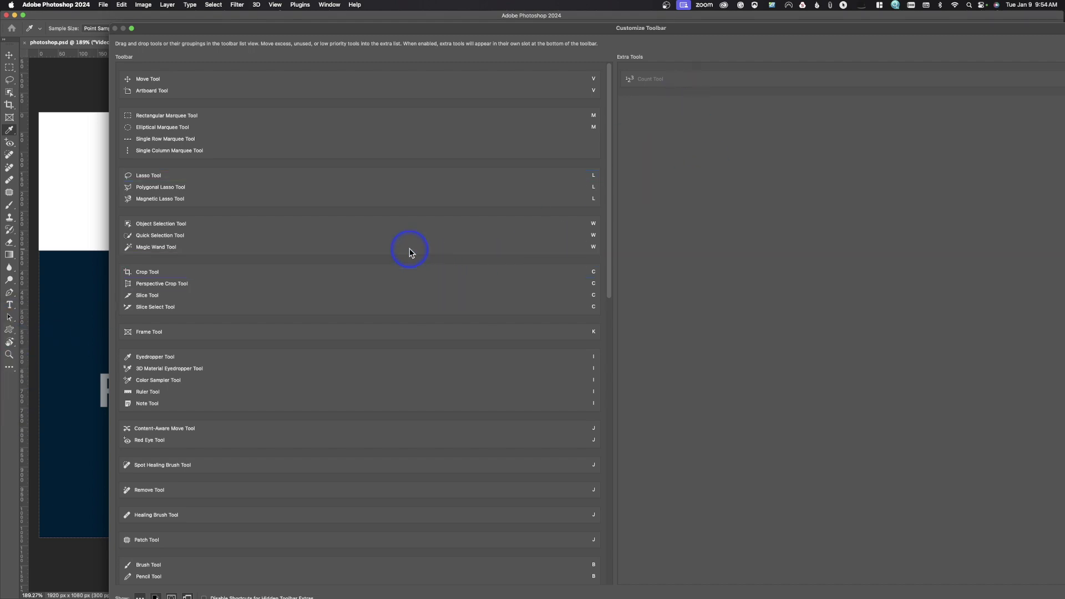
pyautogui.moveTo(409, 252)
pyautogui.mouseDown()
pyautogui.moveTo(412, 270)
pyautogui.moveTo(18, 57)
pyautogui.moveTo(5, 146)
pyautogui.moveTo(13, 253)
pyautogui.moveTo(121, 411)
pyautogui.moveTo(199, 409)
pyautogui.moveTo(214, 483)
pyautogui.mouseUp()
pyautogui.scroll(-5, 200, 409)
pyautogui.moveTo(200, 425)
pyautogui.mouseDown()
pyautogui.moveTo(254, 464)
pyautogui.moveTo(184, 429)
pyautogui.mouseUp()
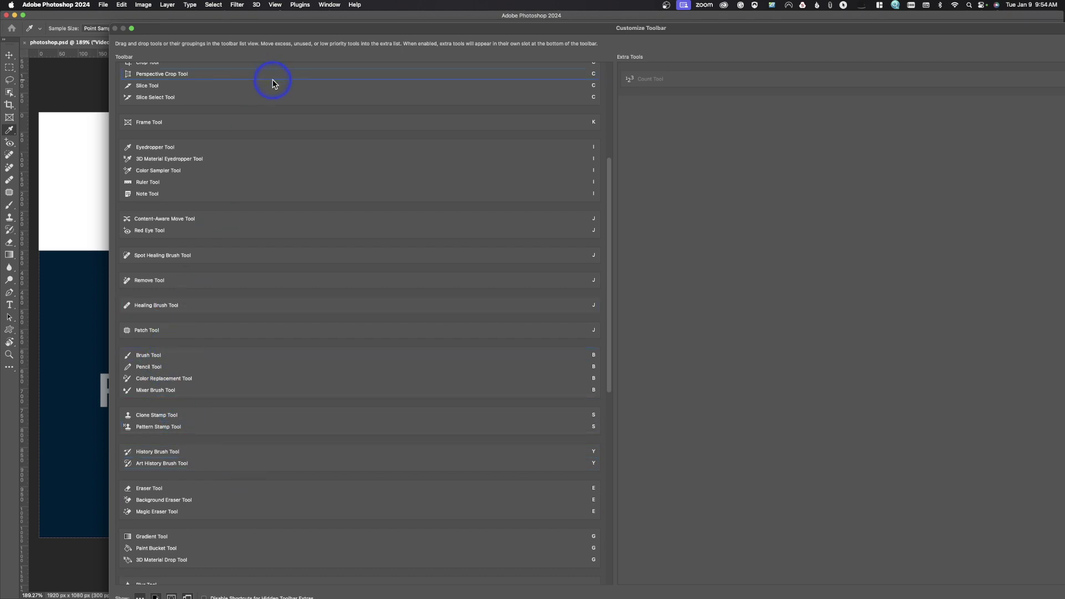
pyautogui.scroll(5, 272, 83)
pyautogui.moveTo(272, 83); pyautogui.dragTo(209, 141)
pyautogui.moveTo(582, 33); pyautogui.dragTo(573, 32)
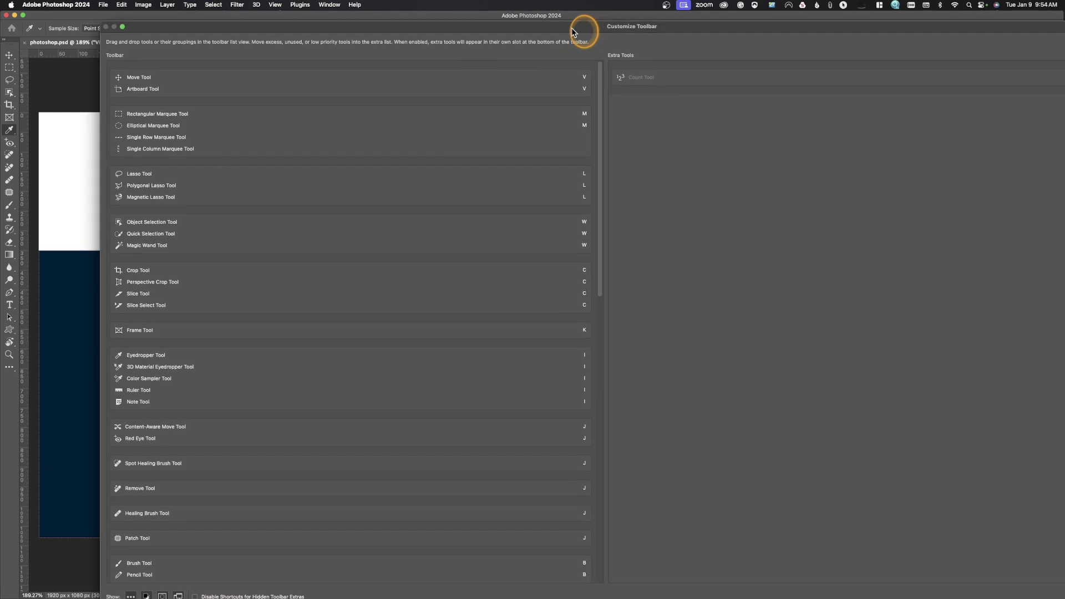
pyautogui.doubleClick(573, 31)
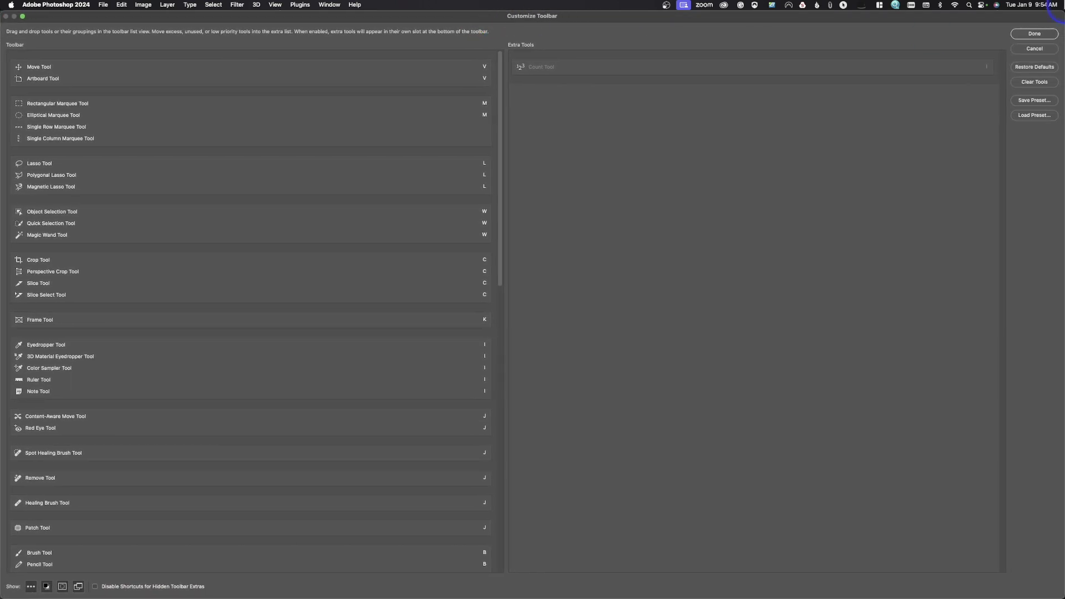
# Step: Begin saving a toolbar preset, edit its name, dismiss the save dialog, and accept changes with Done
pyautogui.click(1034, 101)
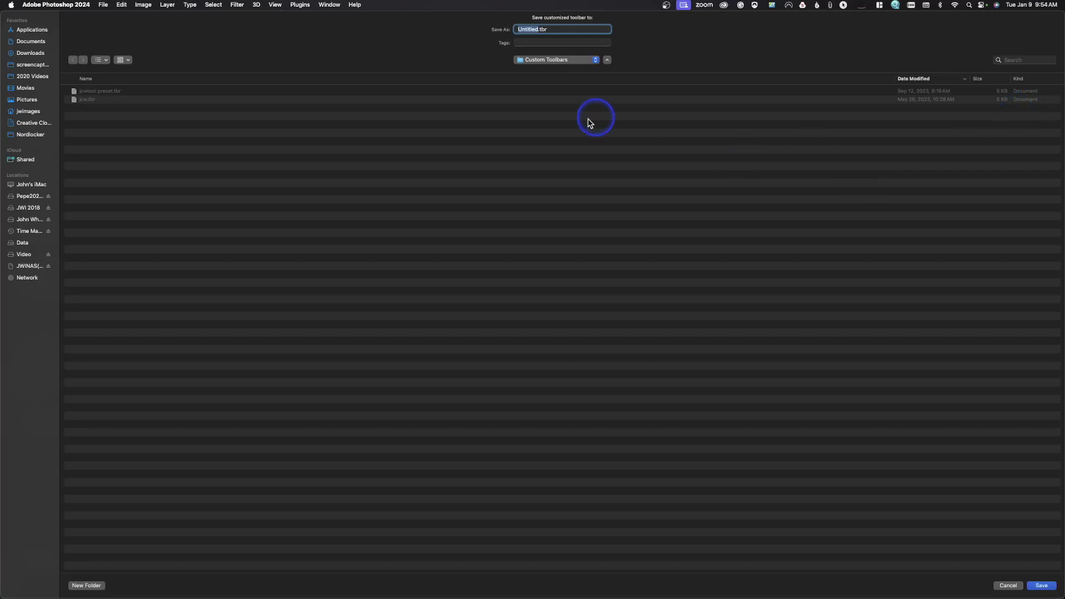
pyautogui.click(542, 32)
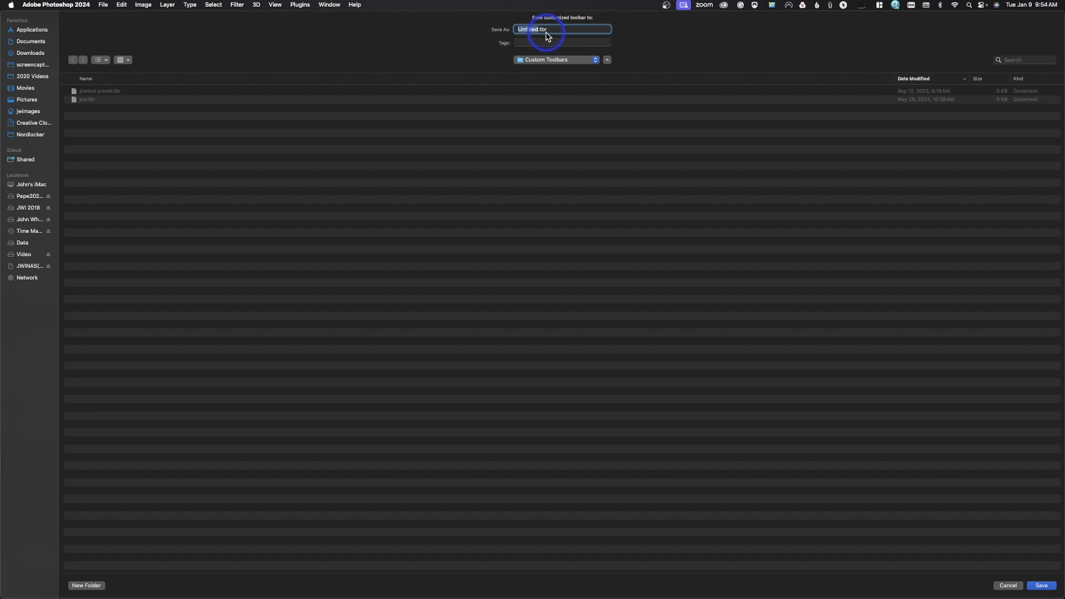
pyautogui.doubleClick(546, 32)
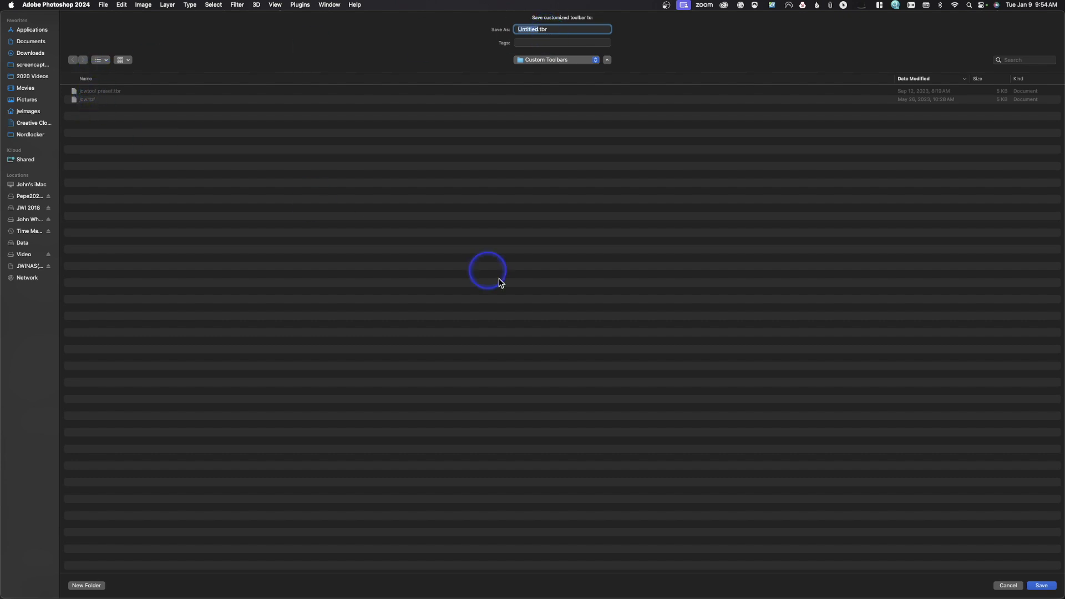
pyautogui.click(1010, 587)
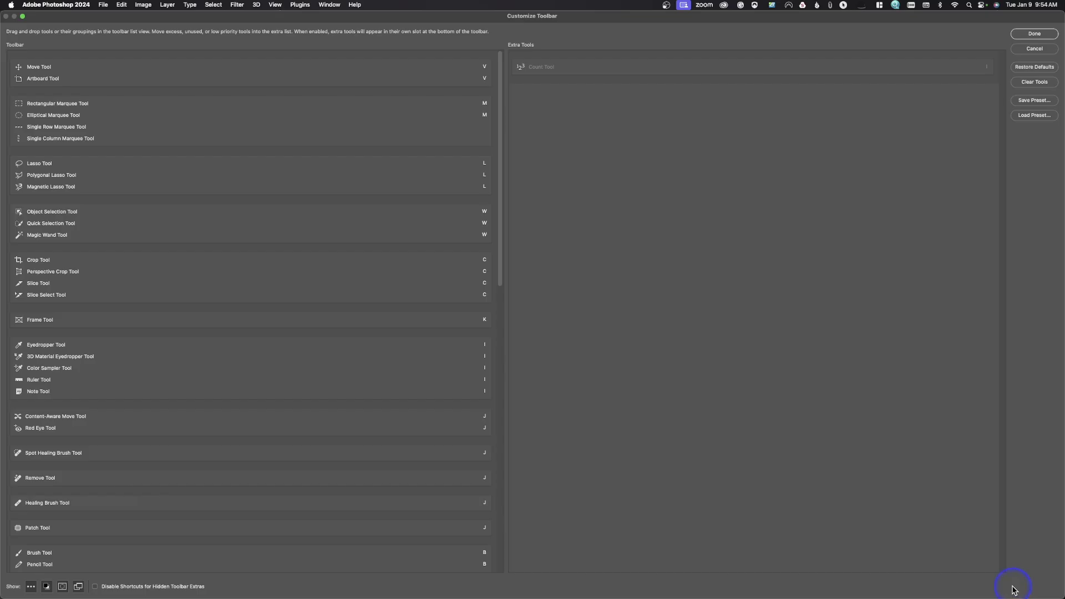
pyautogui.click(1034, 33)
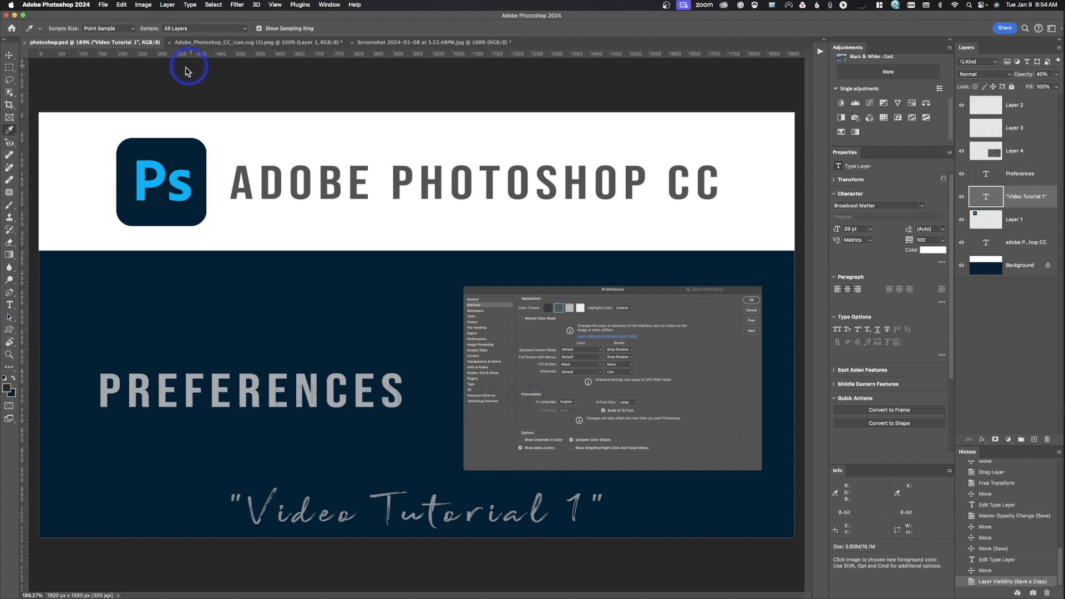
# Step: Load the 'jcwtool preset.tbr' toolbar preset through Edit > Toolbar and apply it
pyautogui.click(120, 5)
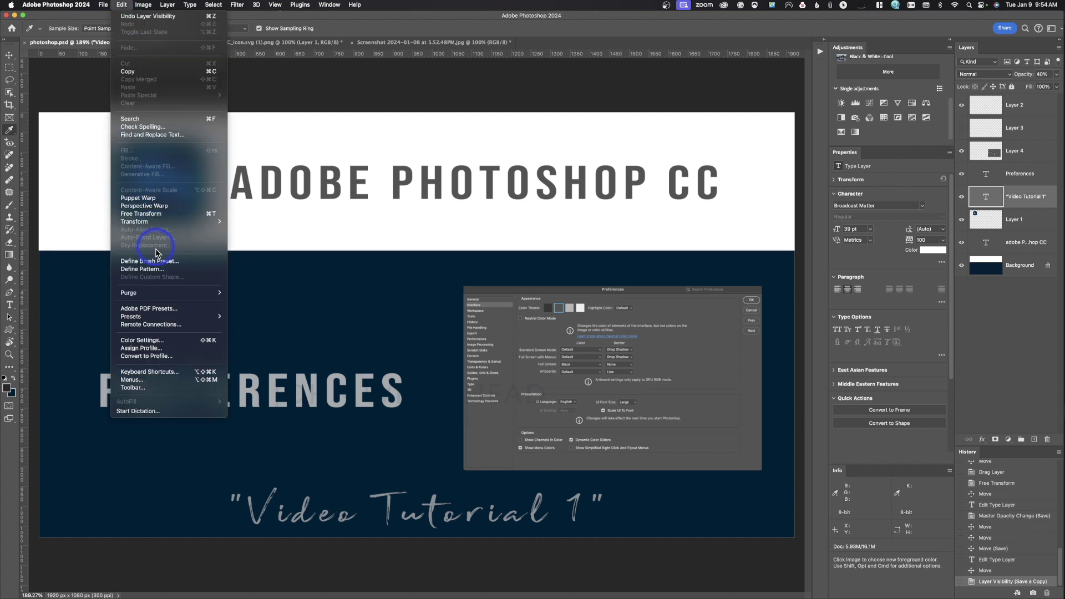
pyautogui.click(158, 389)
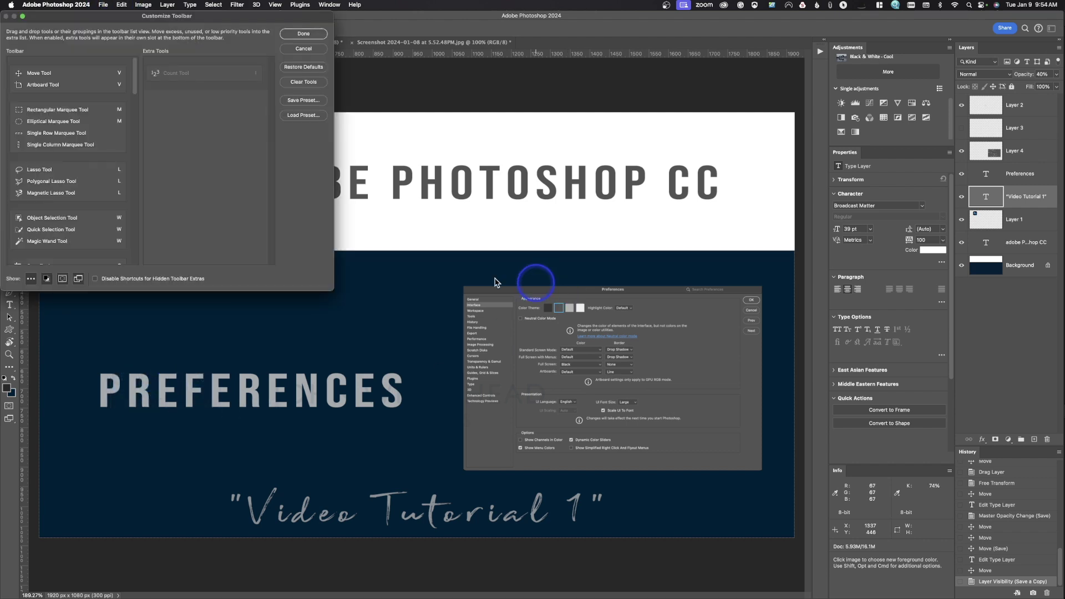
pyautogui.click(316, 118)
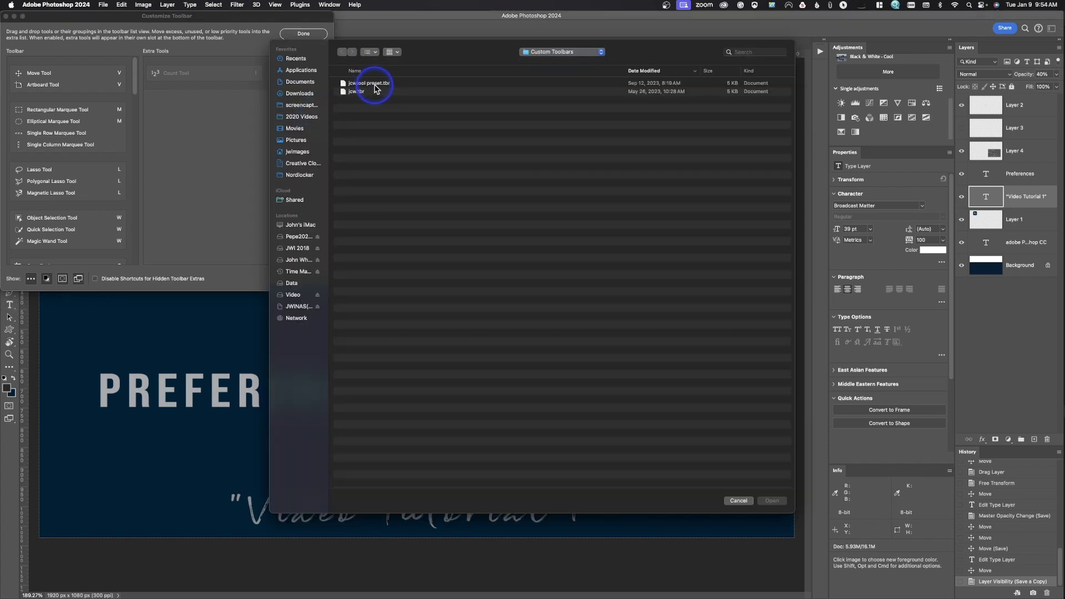
pyautogui.click(374, 85)
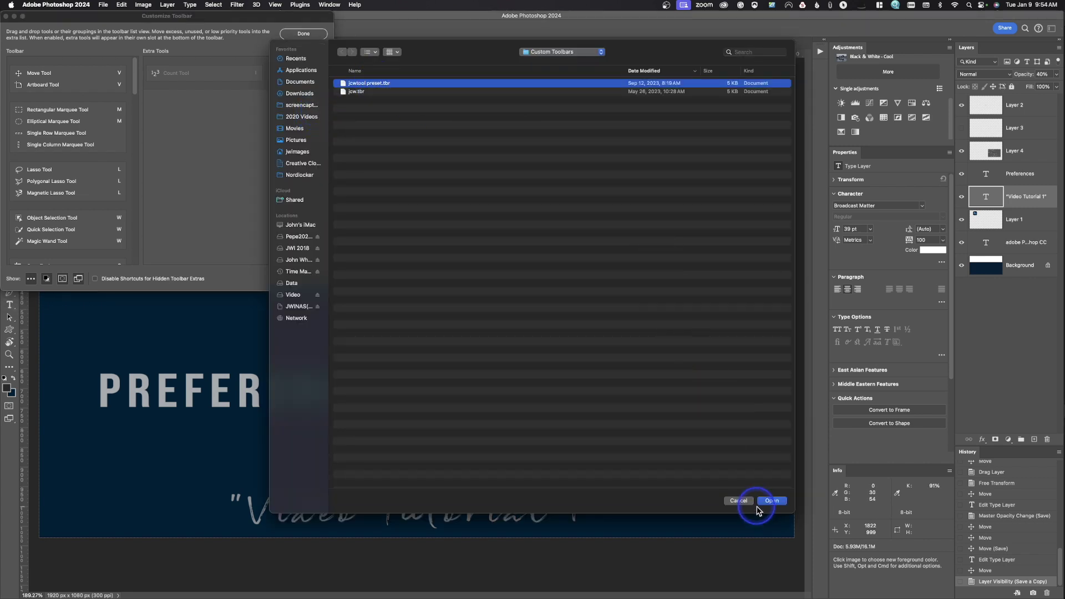
pyautogui.click(772, 501)
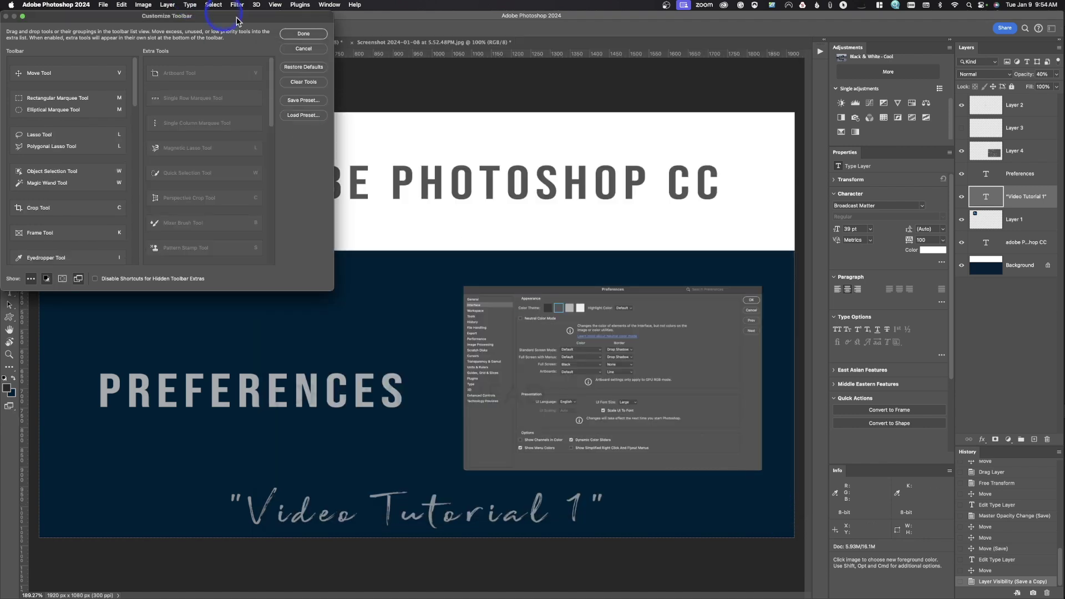
pyautogui.click(303, 35)
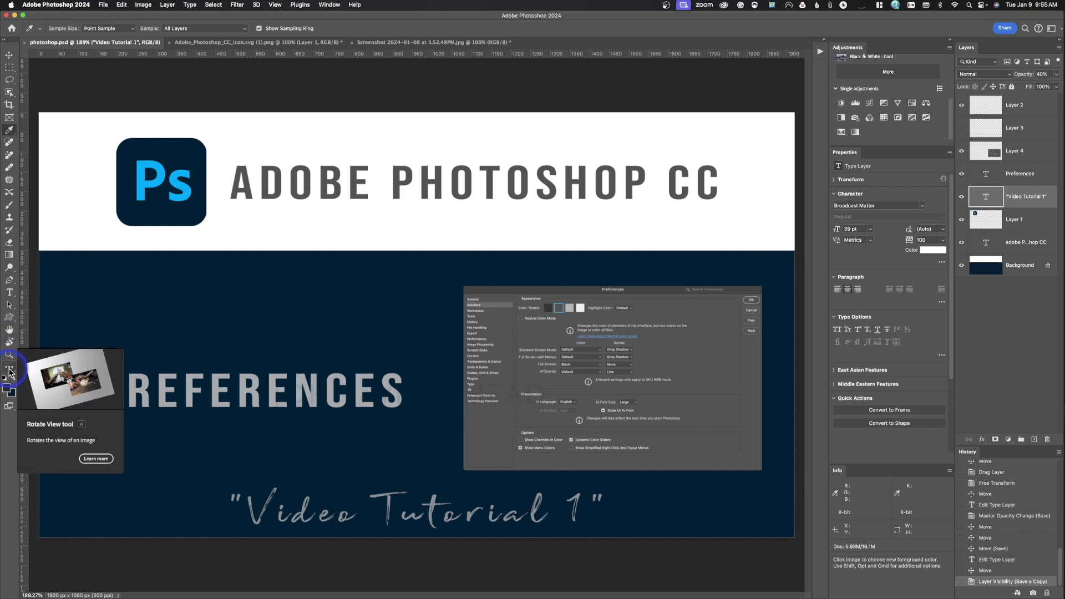
# Step: Show the extra tools list from the toolbar's ... button, then close it
pyautogui.click(10, 371)
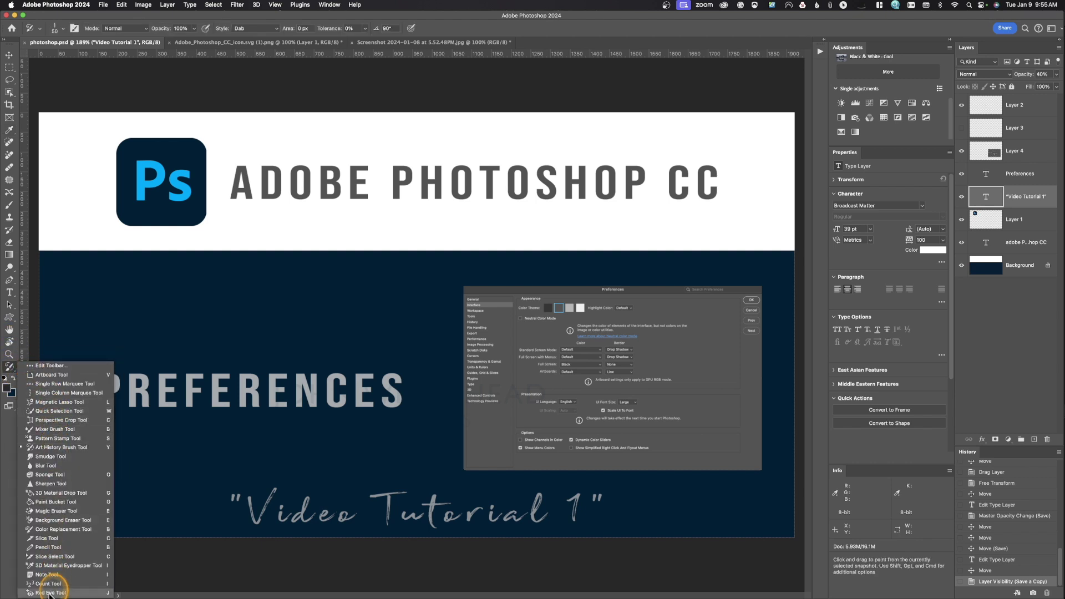
pyautogui.click(10, 367)
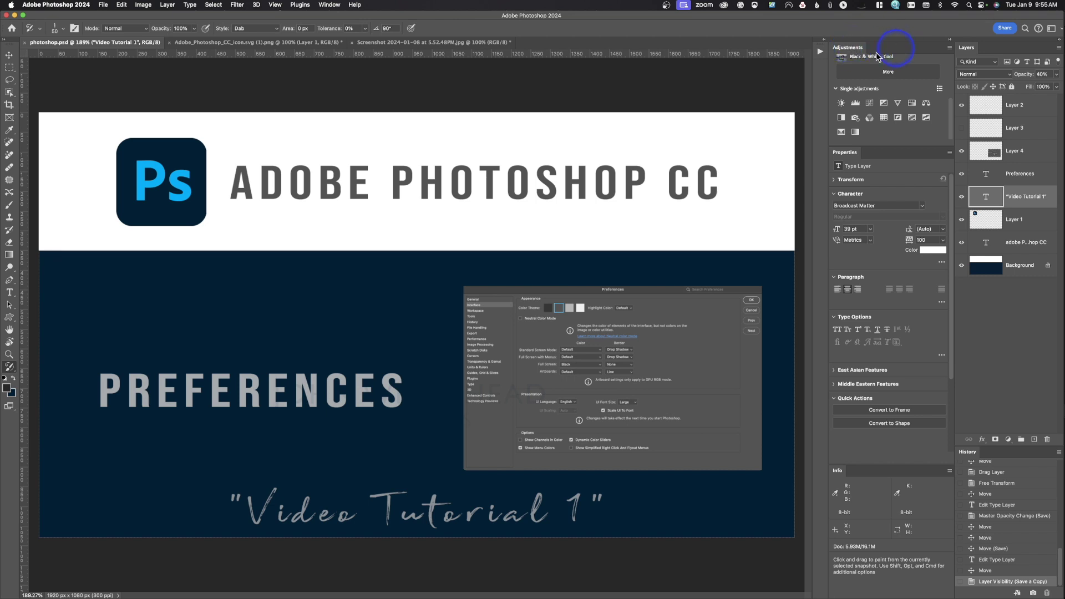
# Step: Add the Color panel to the workspace from the Window menu
pyautogui.click(330, 5)
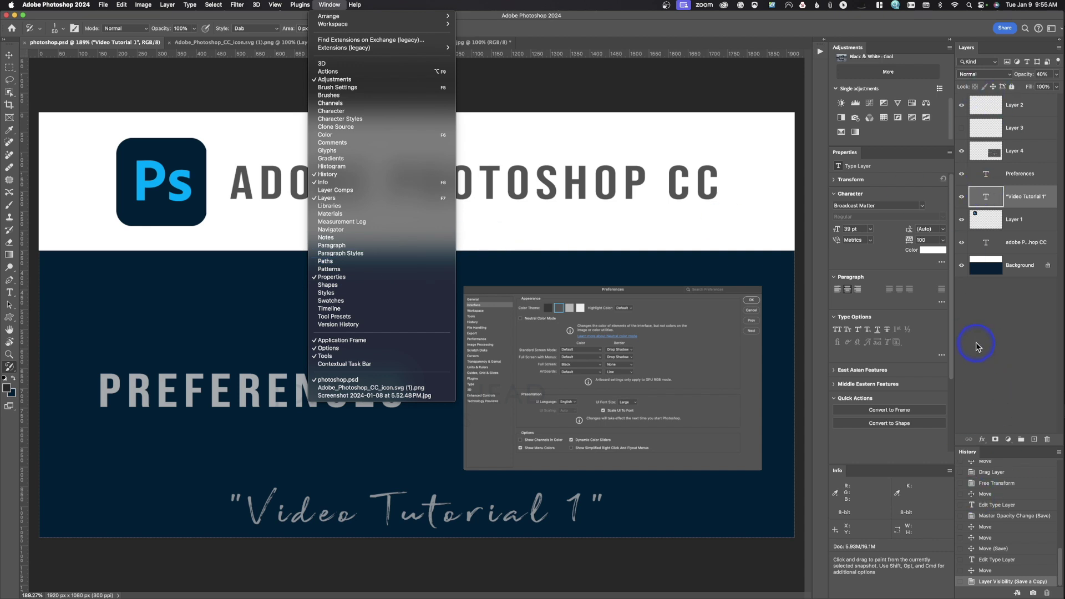
pyautogui.click(356, 136)
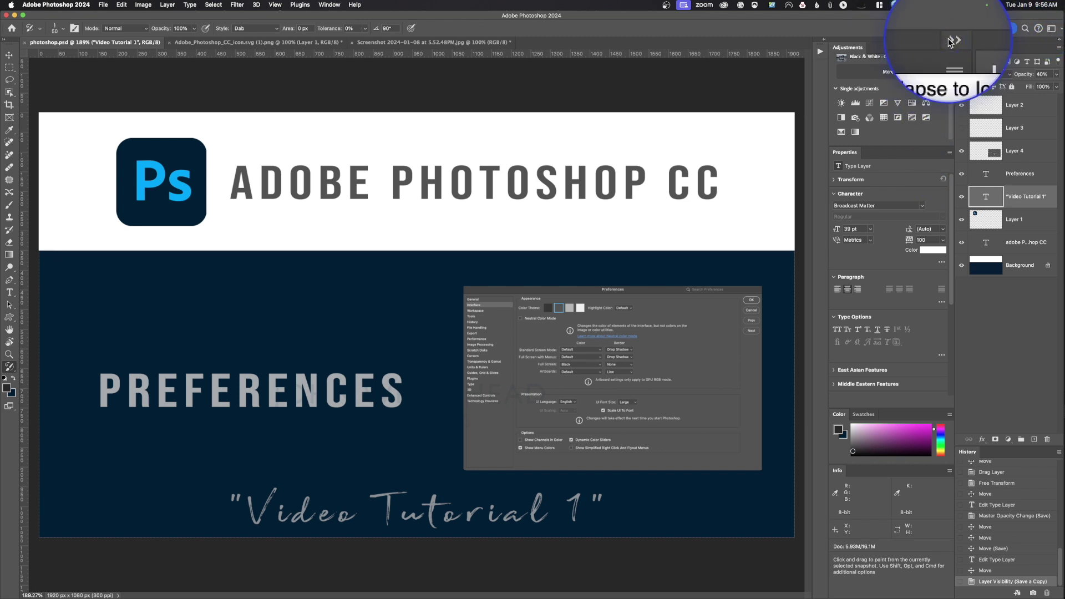
pyautogui.click(950, 41)
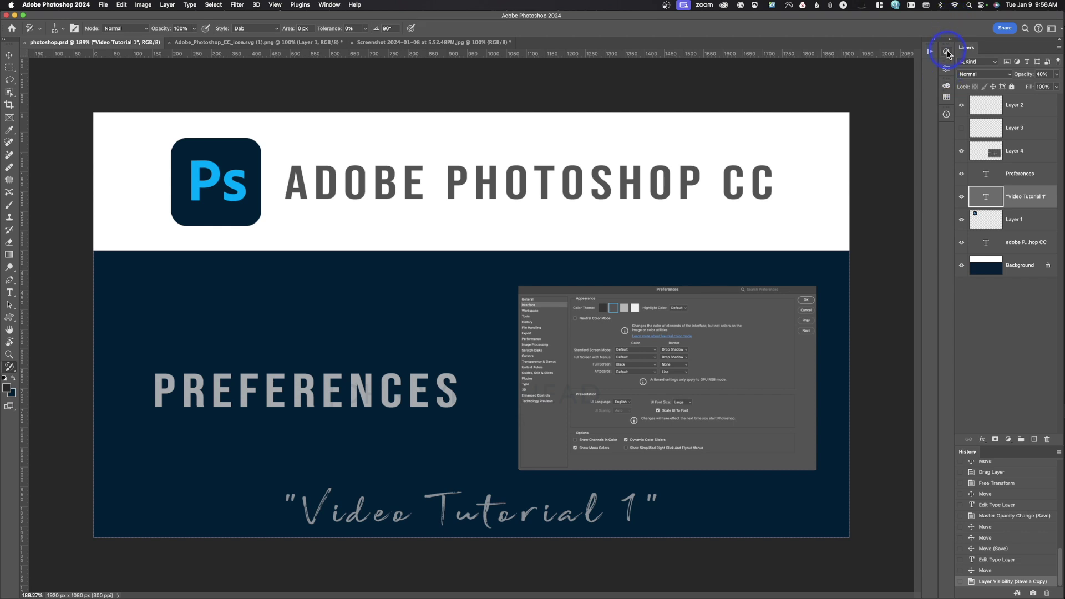
pyautogui.click(946, 54)
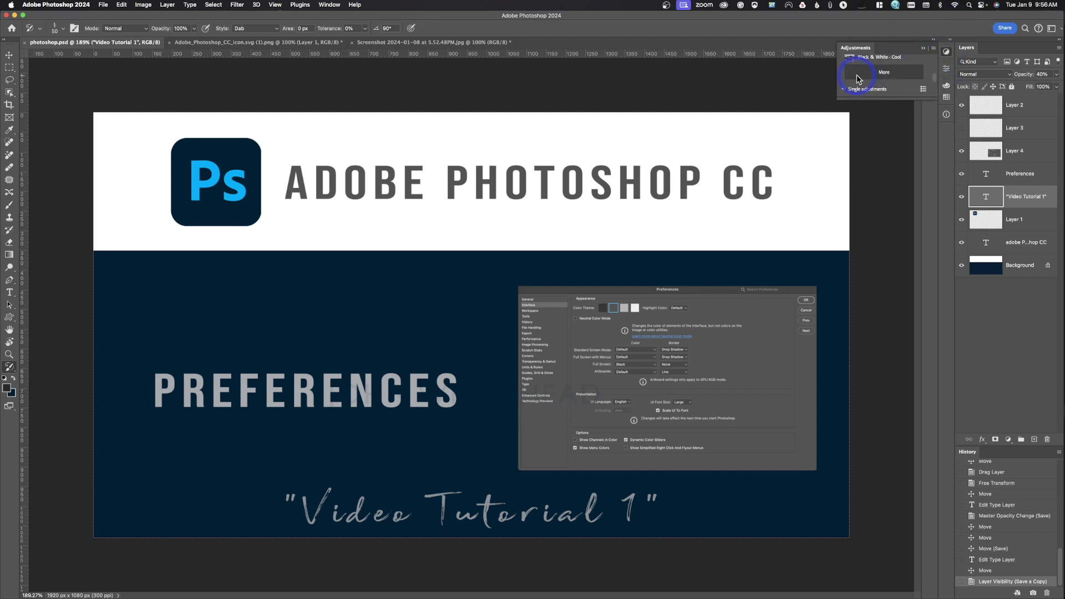
pyautogui.click(883, 95)
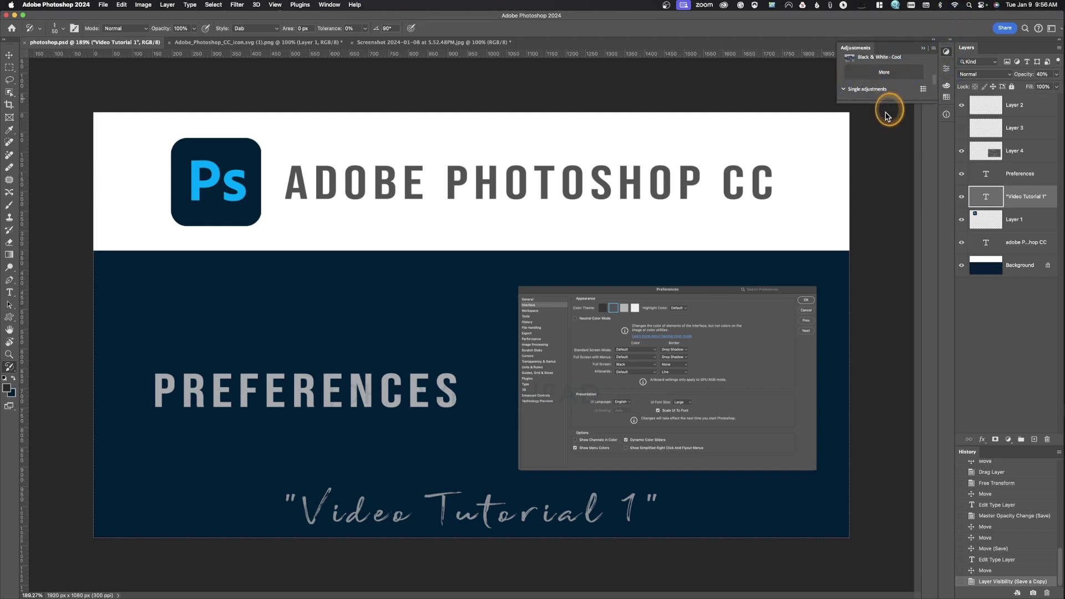
pyautogui.click(948, 72)
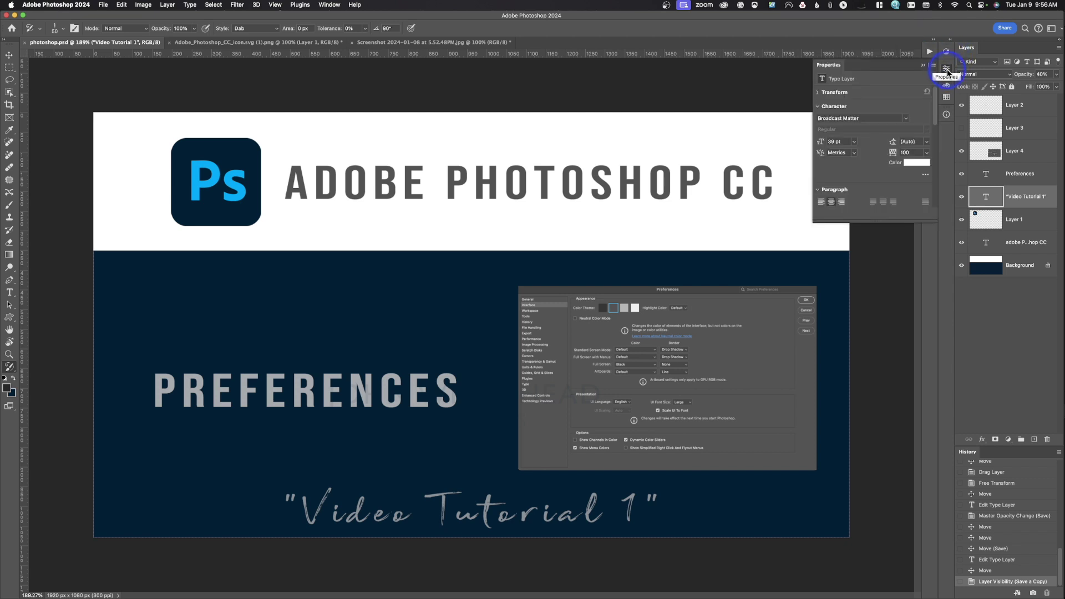
pyautogui.click(951, 40)
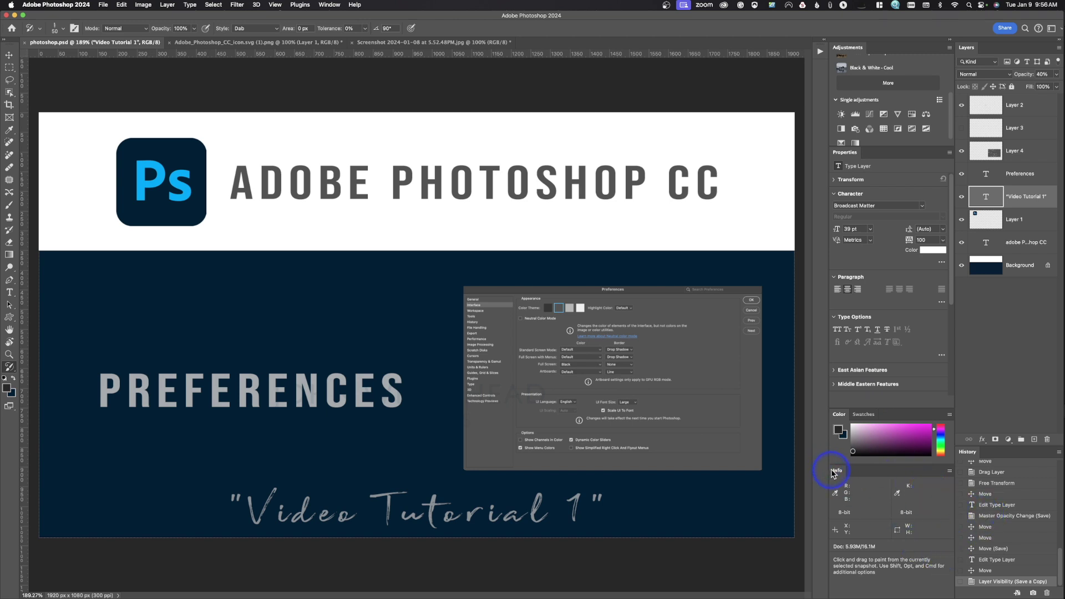
# Step: Move the Info panel, toggle the History and Info tabs, and close the Color/Swatches tab group
pyautogui.moveTo(835, 471); pyautogui.dragTo(992, 458)
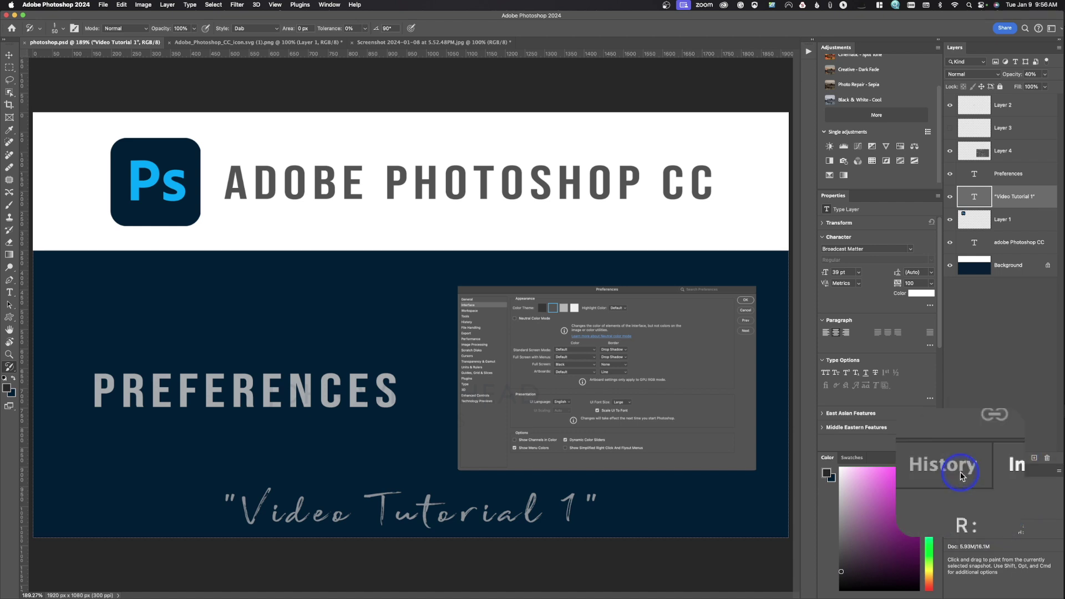
pyautogui.click(960, 475)
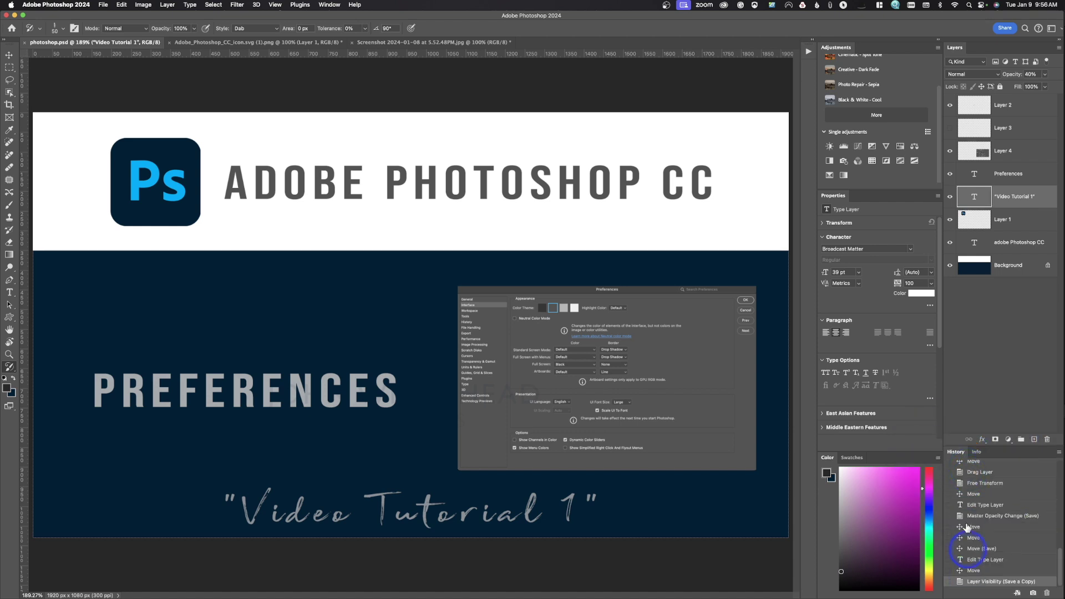
pyautogui.click(974, 452)
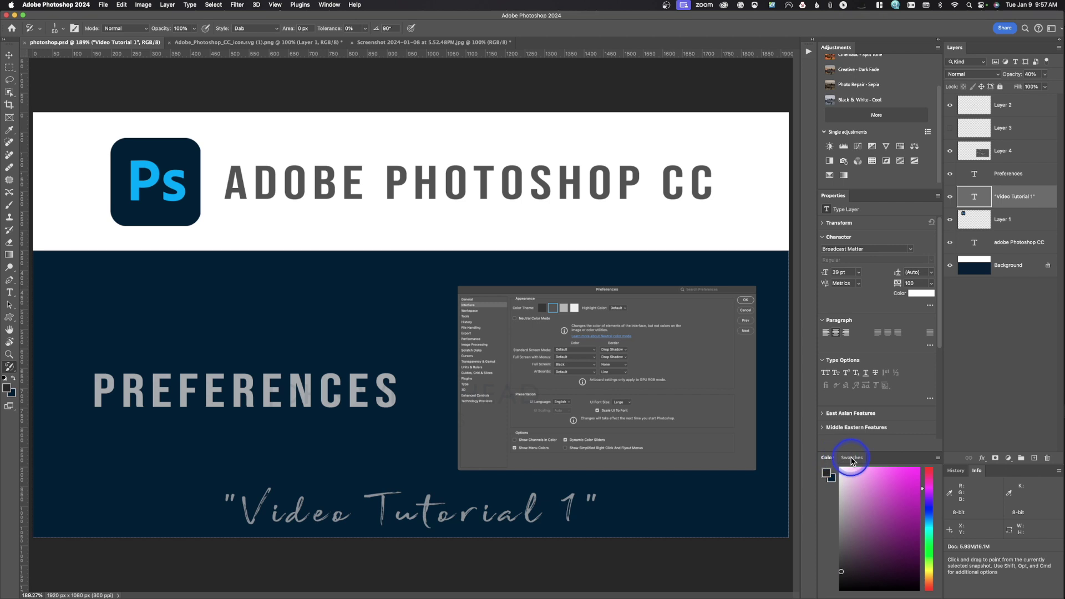
pyautogui.click(938, 459)
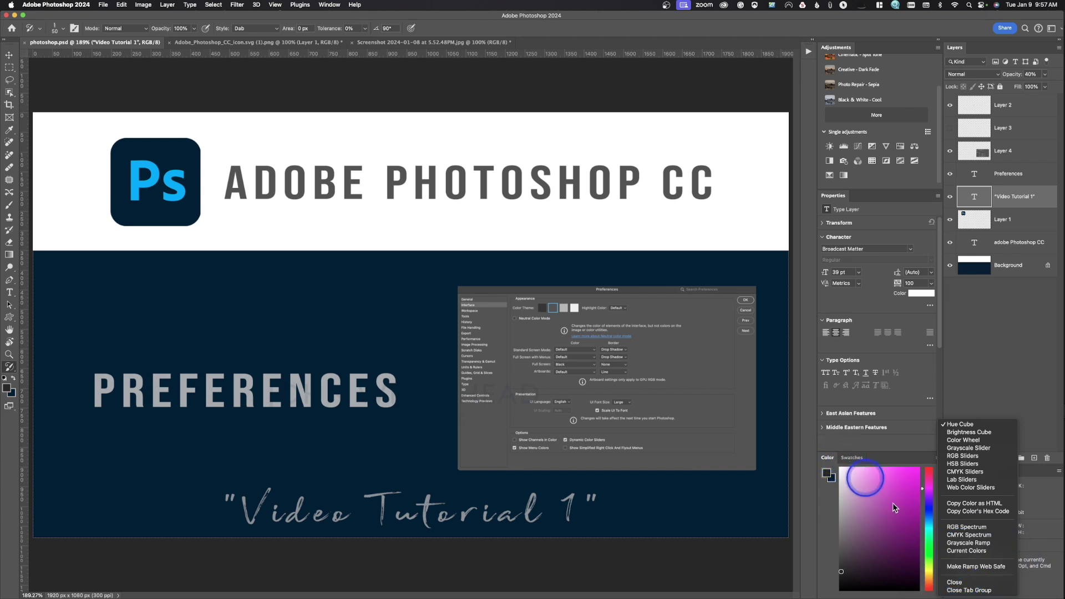
pyautogui.click(966, 591)
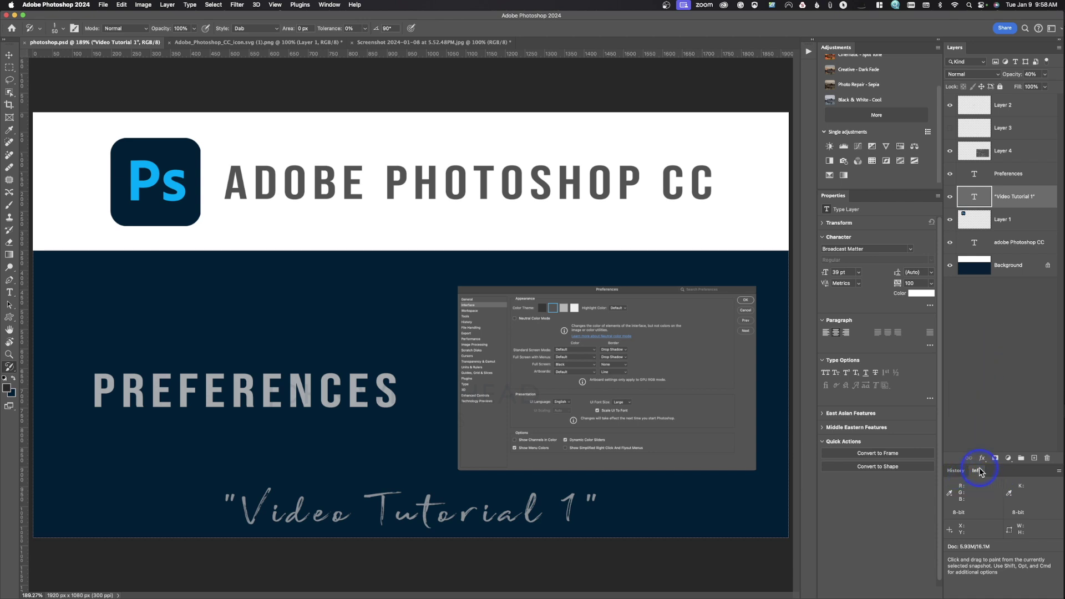
# Step: Try the Info panel at several dock positions, then regroup it with History below Layers
pyautogui.click(979, 471)
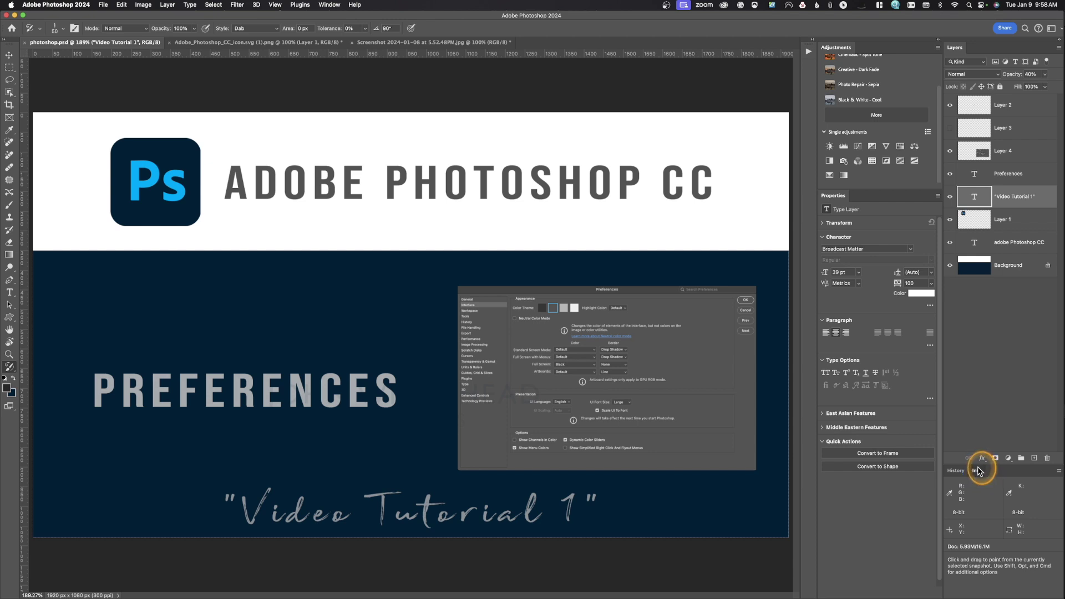
pyautogui.moveTo(976, 467)
pyautogui.mouseDown()
pyautogui.moveTo(976, 452)
pyautogui.moveTo(965, 471)
pyautogui.mouseUp()
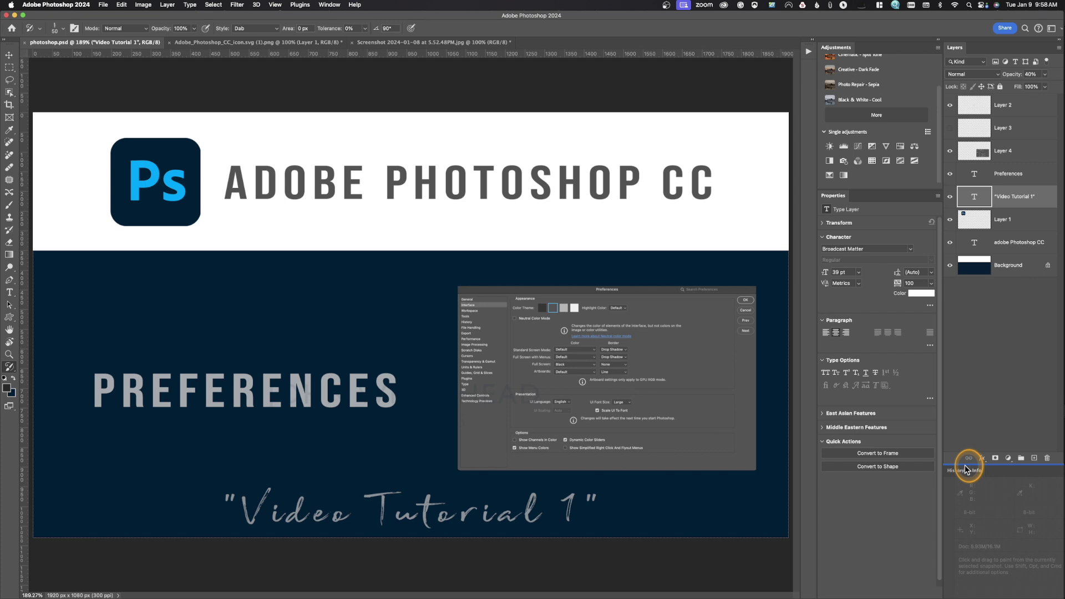
pyautogui.moveTo(966, 470)
pyautogui.mouseDown()
pyautogui.moveTo(947, 357)
pyautogui.moveTo(958, 52)
pyautogui.moveTo(929, 541)
pyautogui.moveTo(964, 469)
pyautogui.mouseUp()
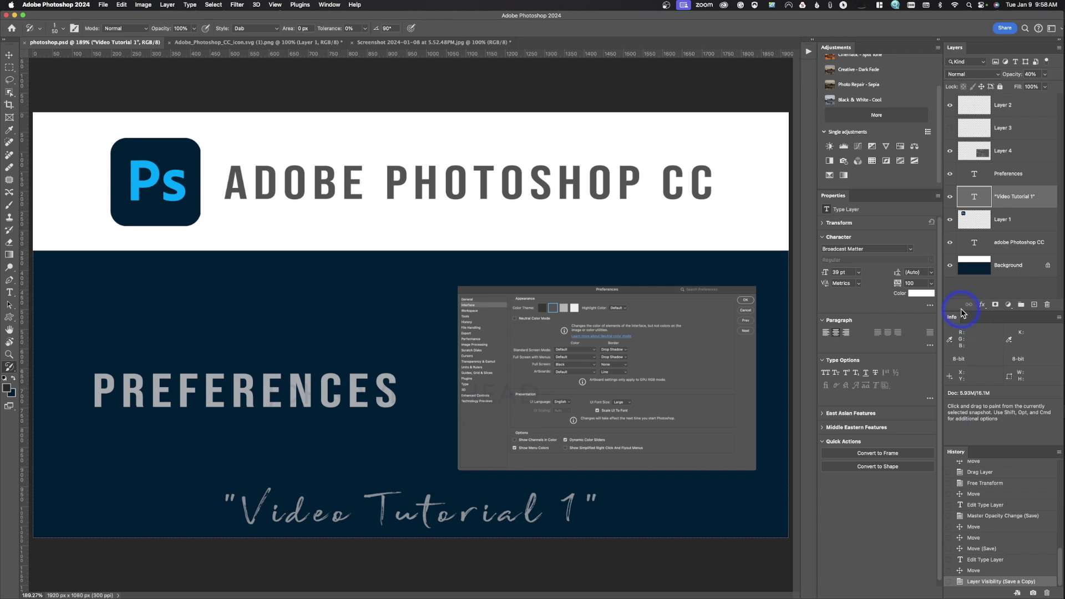
pyautogui.moveTo(953, 315); pyautogui.dragTo(855, 195)
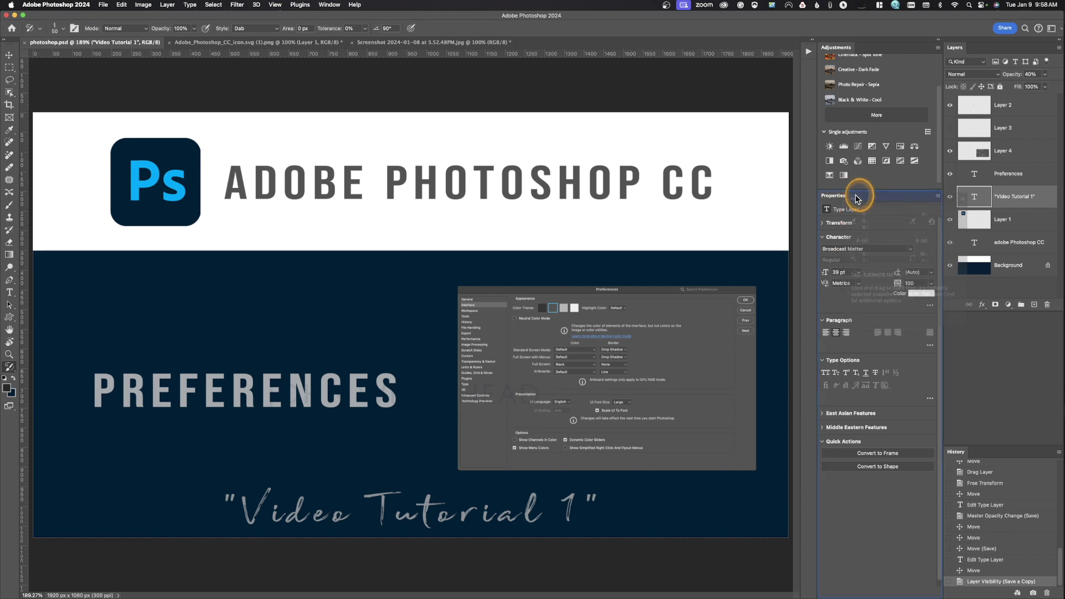
pyautogui.moveTo(857, 199); pyautogui.dragTo(857, 198)
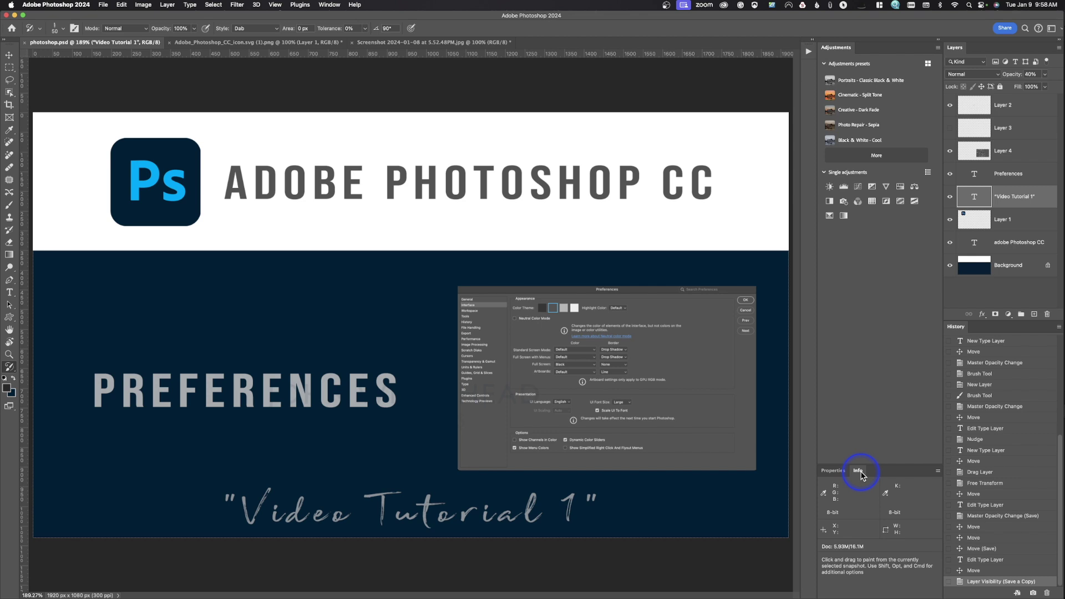
pyautogui.moveTo(861, 475); pyautogui.dragTo(863, 467)
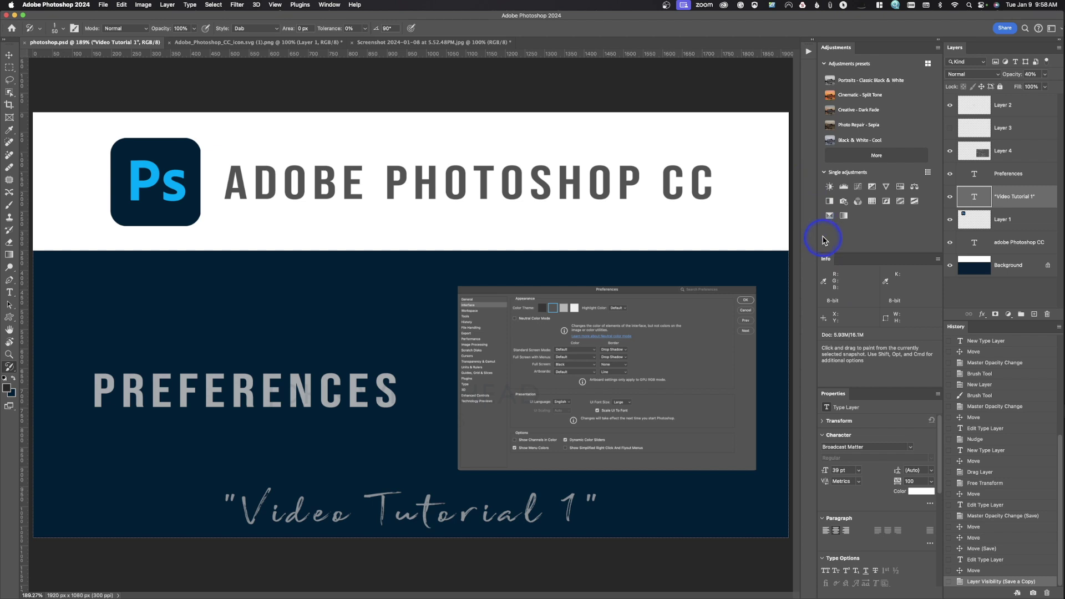
pyautogui.moveTo(827, 263); pyautogui.dragTo(816, 260)
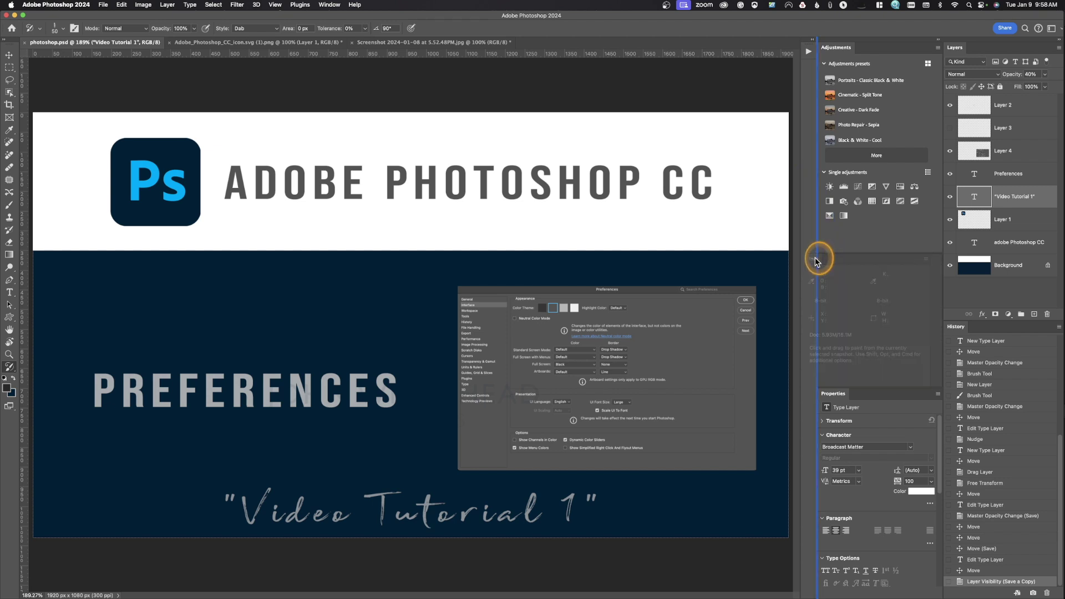
pyautogui.moveTo(815, 260); pyautogui.dragTo(816, 260)
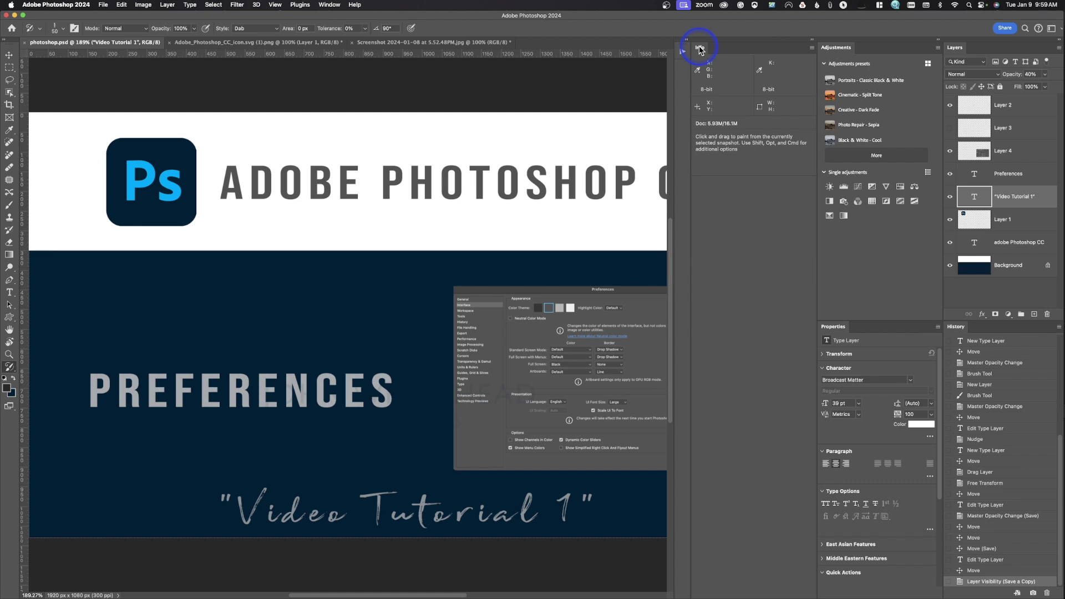
pyautogui.moveTo(700, 50); pyautogui.dragTo(989, 327)
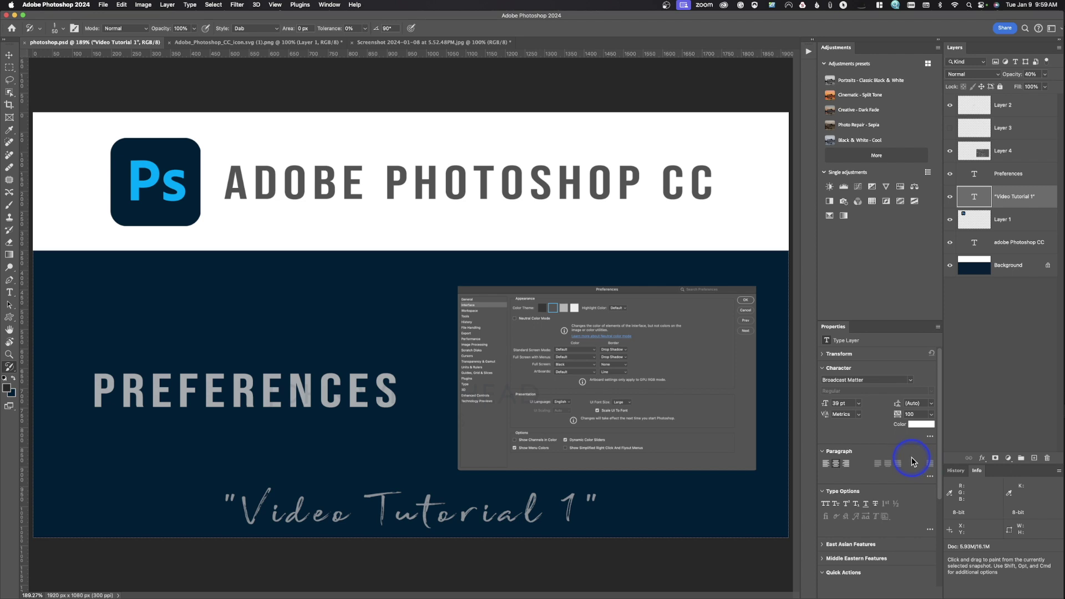
pyautogui.click(812, 41)
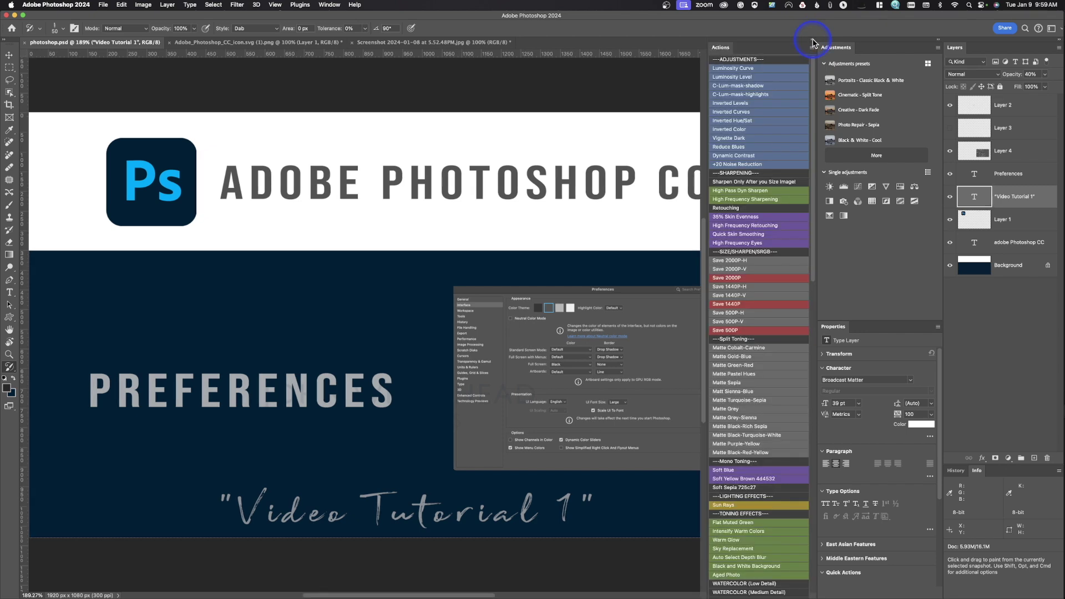
pyautogui.click(813, 41)
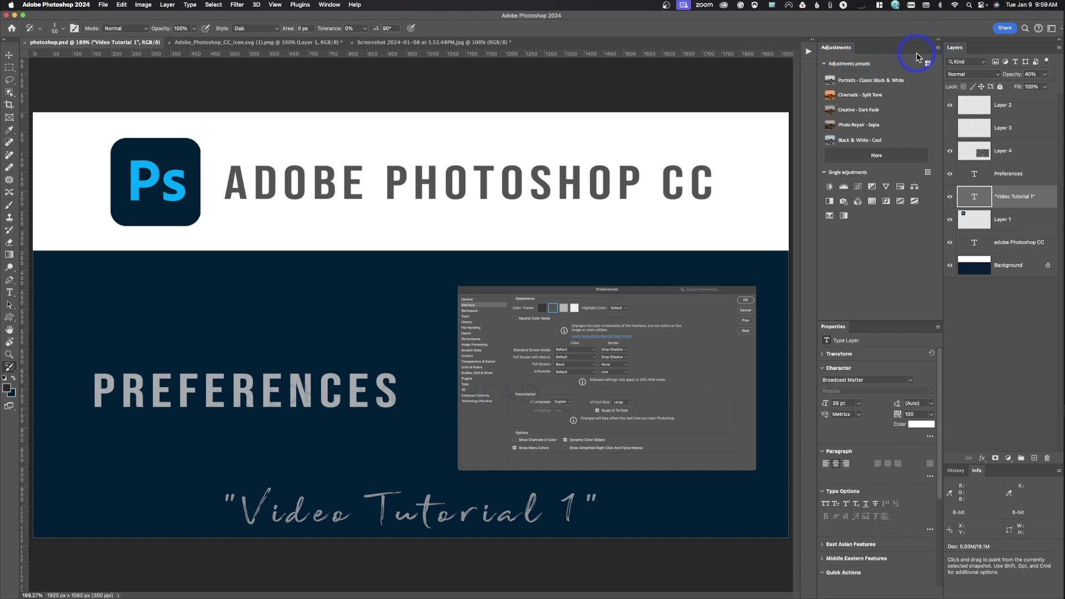
# Step: Shorten the Adjustments panel so Properties shows Character, Paragraph and Quick Actions
pyautogui.click(937, 48)
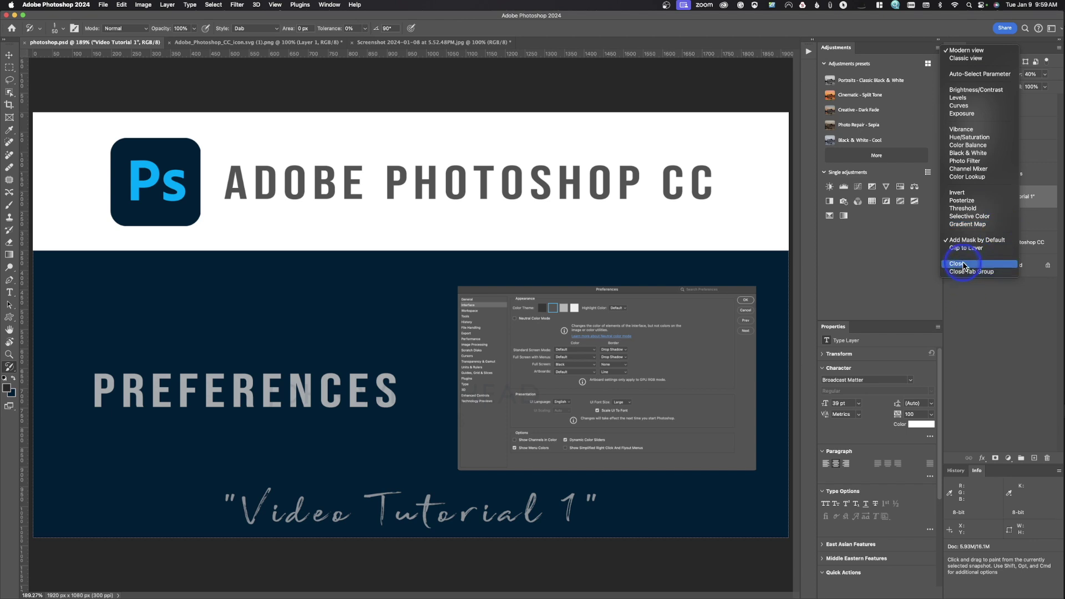
pyautogui.click(900, 52)
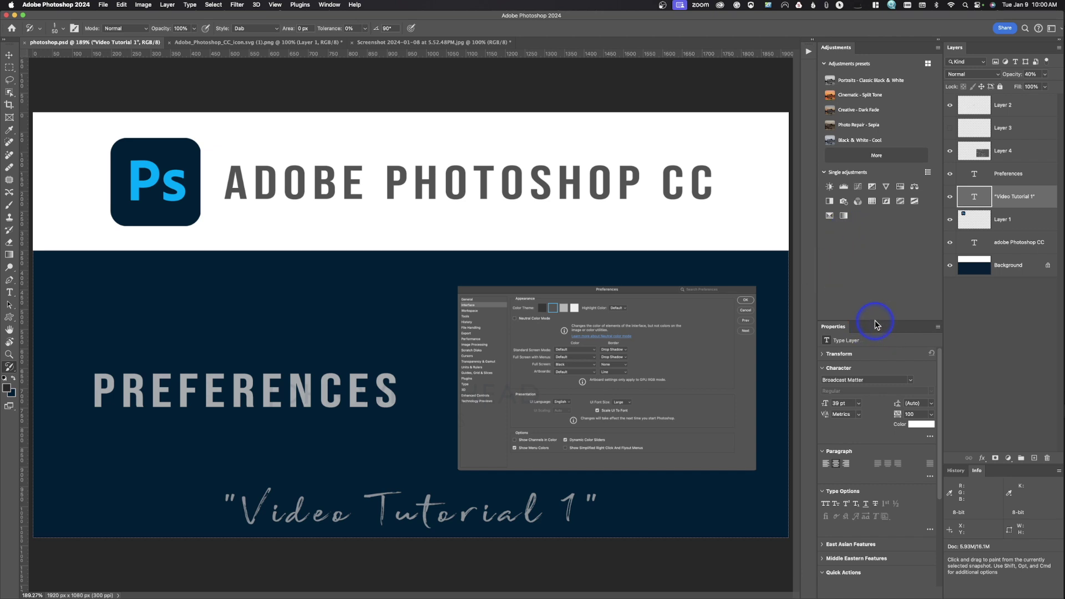
pyautogui.moveTo(874, 319); pyautogui.dragTo(868, 234)
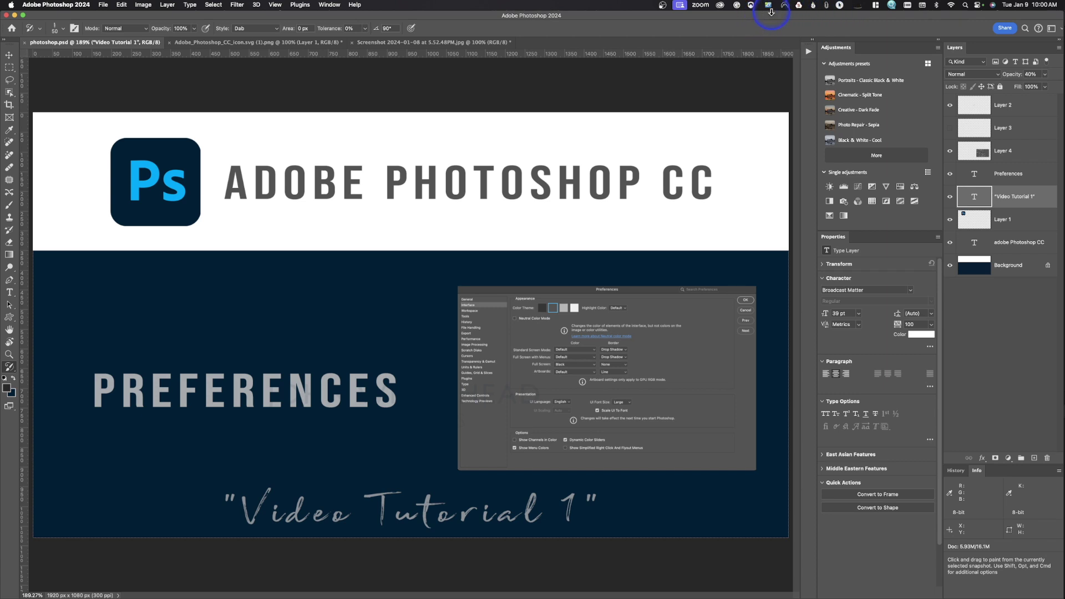
pyautogui.click(838, 5)
pyautogui.click(857, 17)
pyautogui.moveTo(876, 235); pyautogui.dragTo(875, 237)
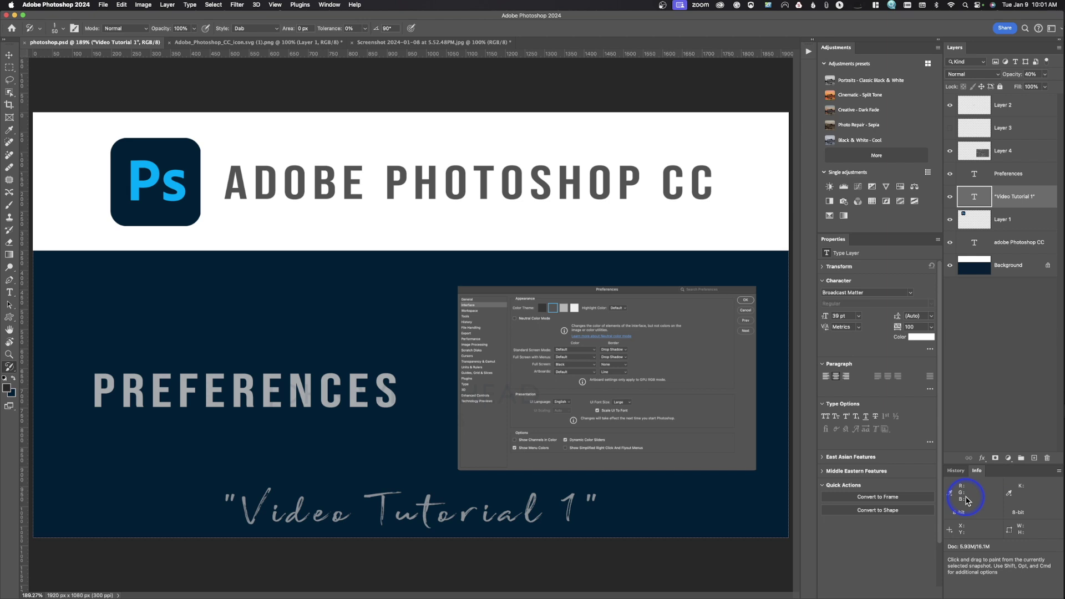
pyautogui.click(1060, 30)
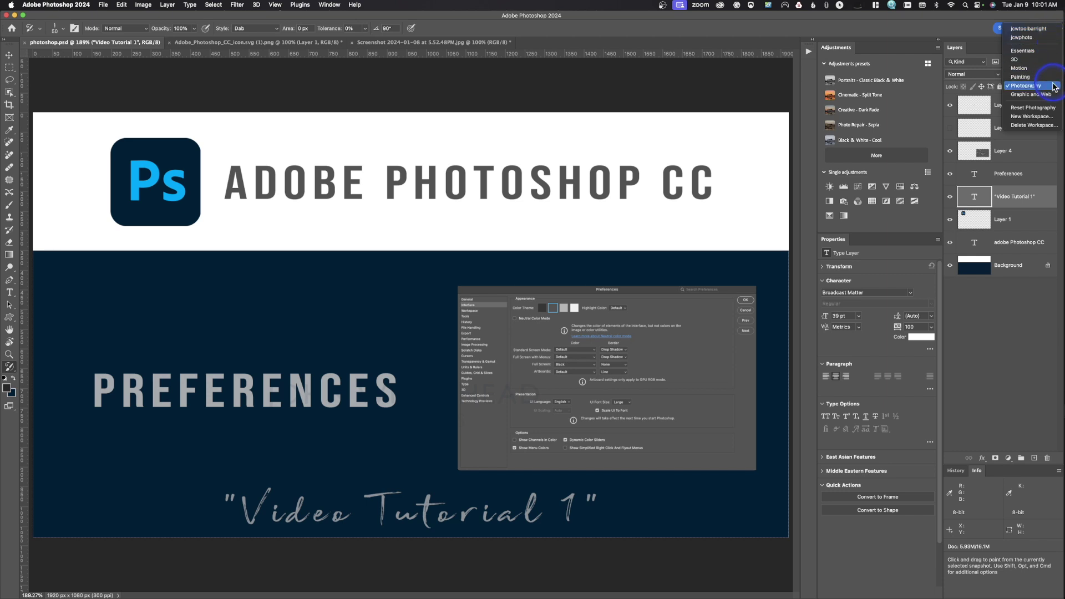
pyautogui.click(1046, 121)
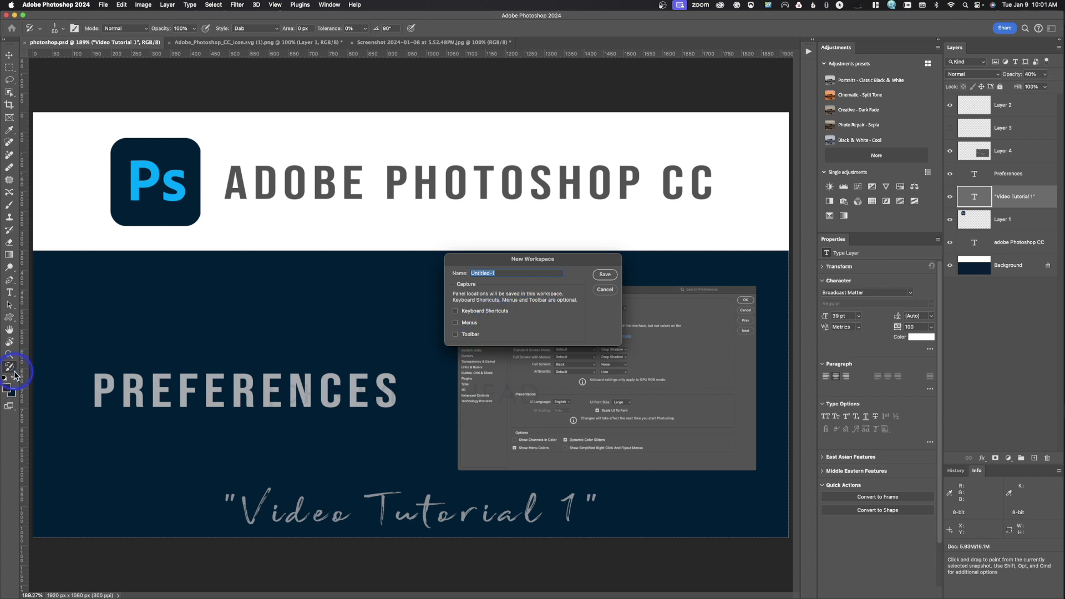
pyautogui.click(455, 334)
pyautogui.click(605, 288)
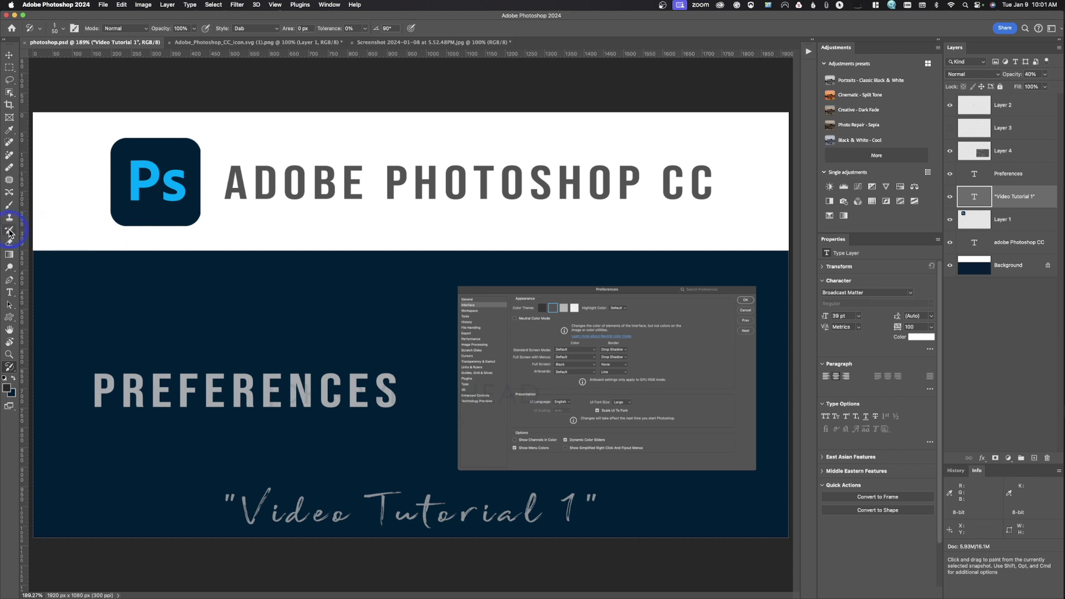
# Step: Paint a brush stroke over the Workspace entry in the Preferences screenshot on the canvas
pyautogui.moveTo(461, 311); pyautogui.dragTo(475, 310)
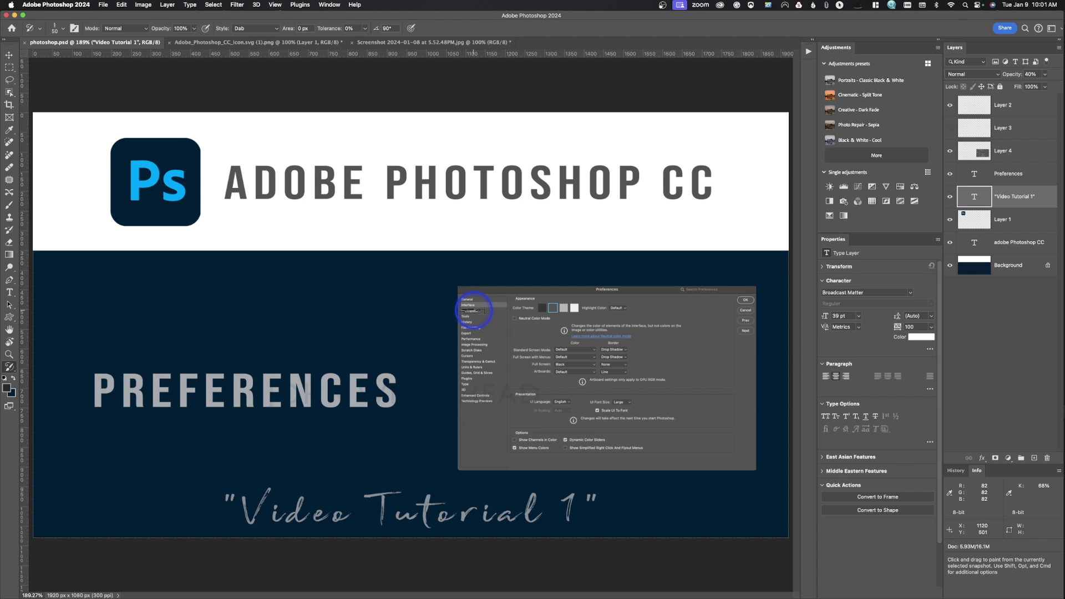